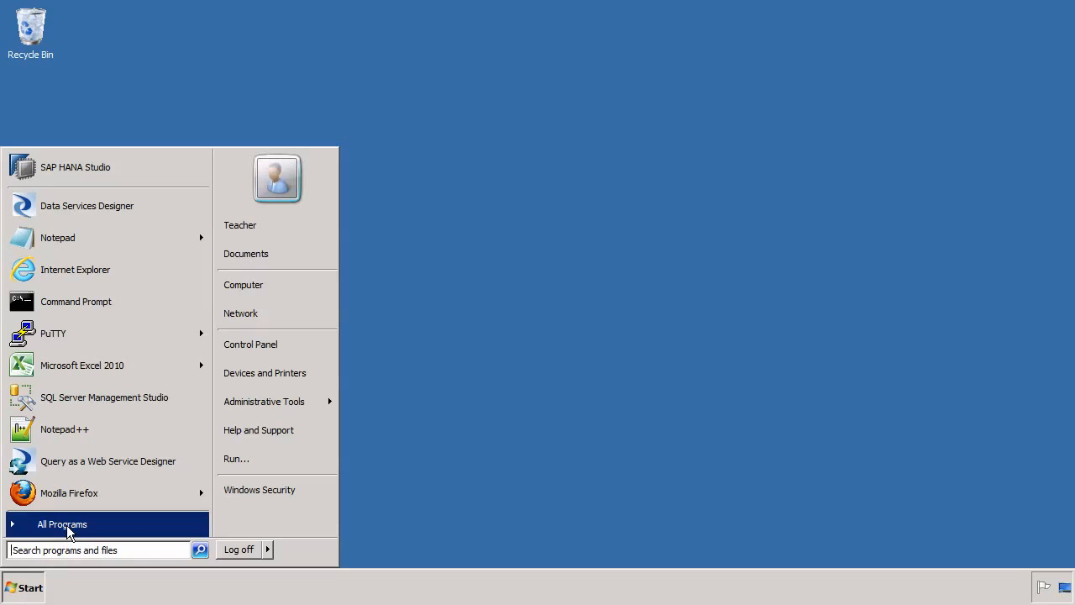
Step: Launch SAP Crystal Reports 2011 from the Crystal Reports 2011 folder under All Programs
click(67, 526)
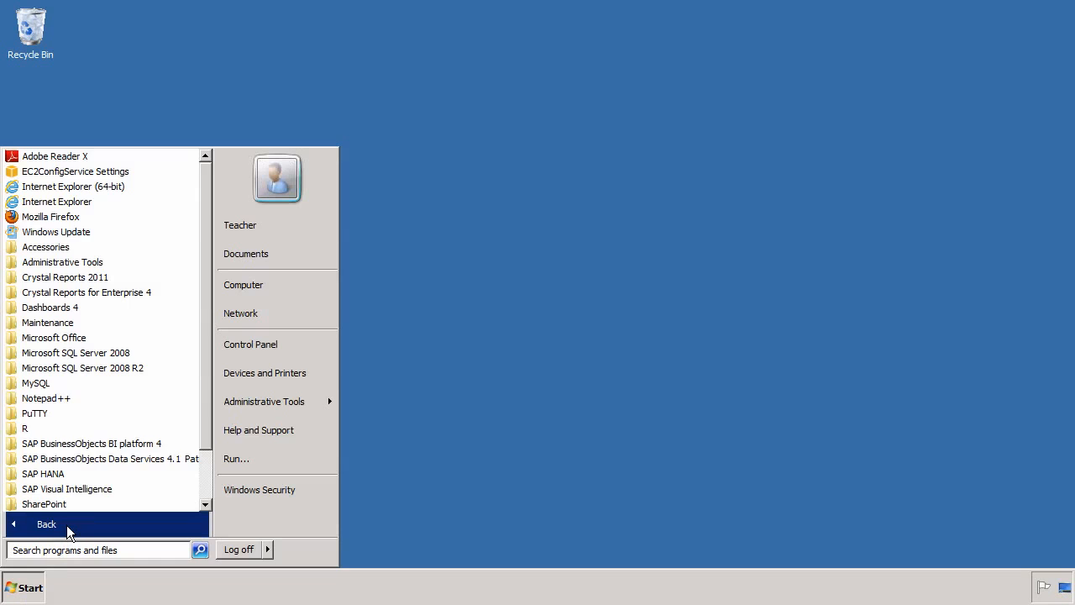
click(69, 280)
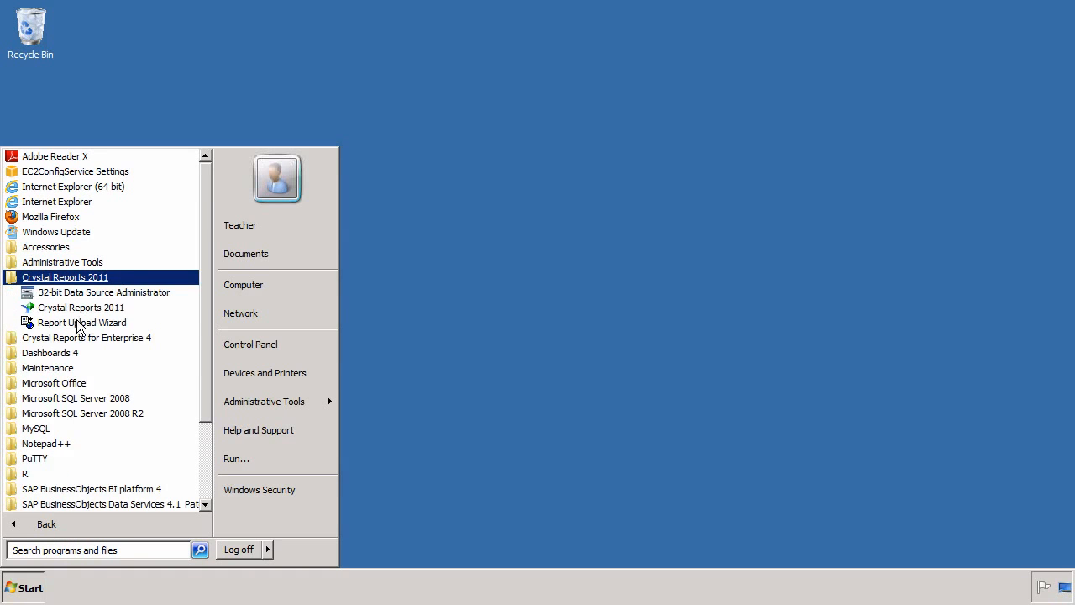
click(77, 340)
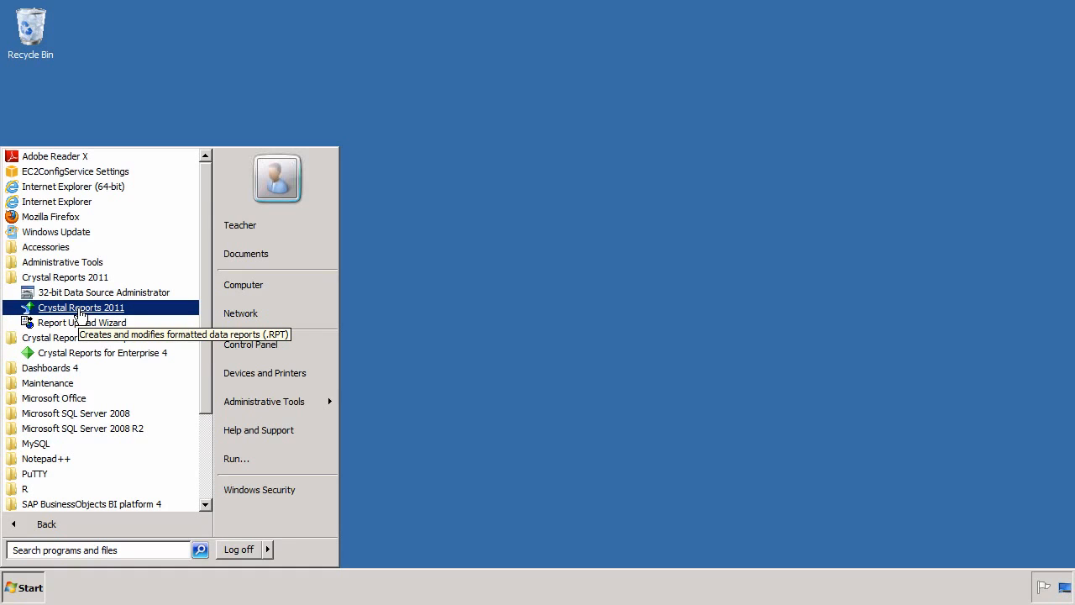
click(82, 309)
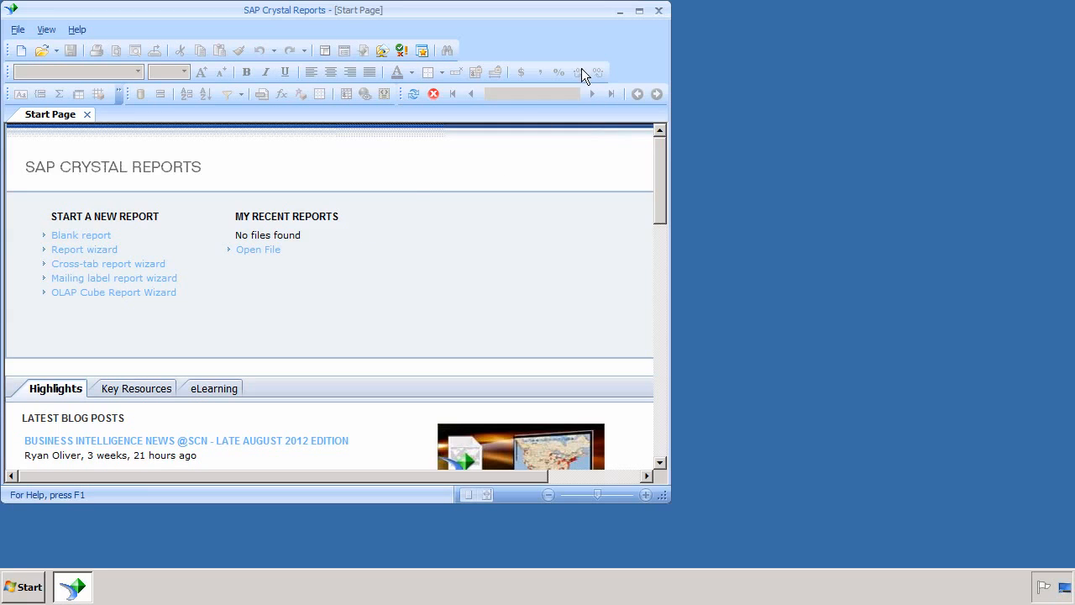
Step: Maximize the Crystal Reports window and start a new report with the Report Wizard
click(639, 13)
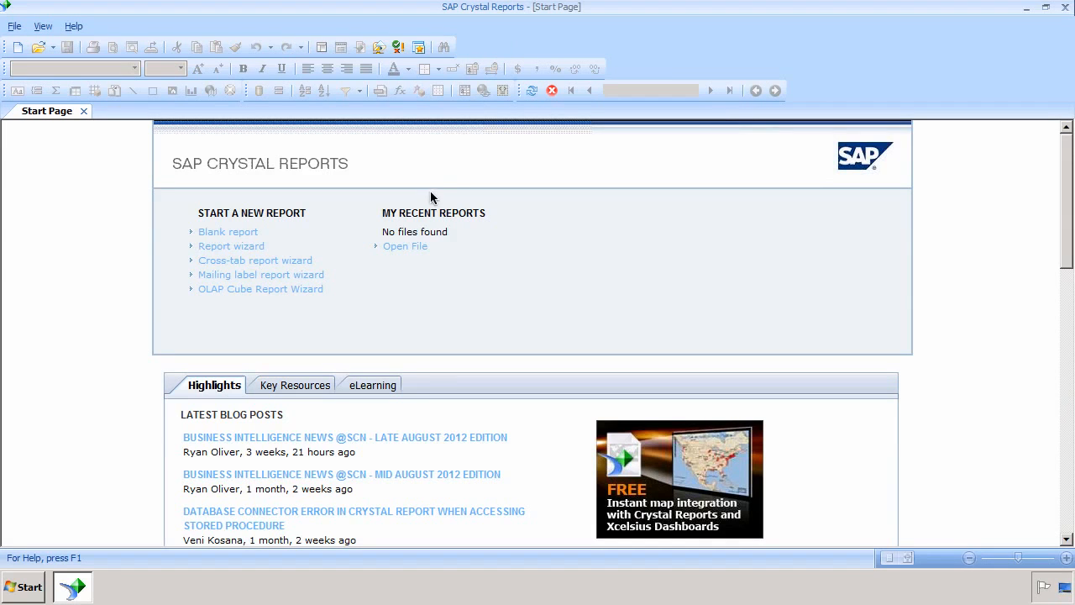
click(241, 248)
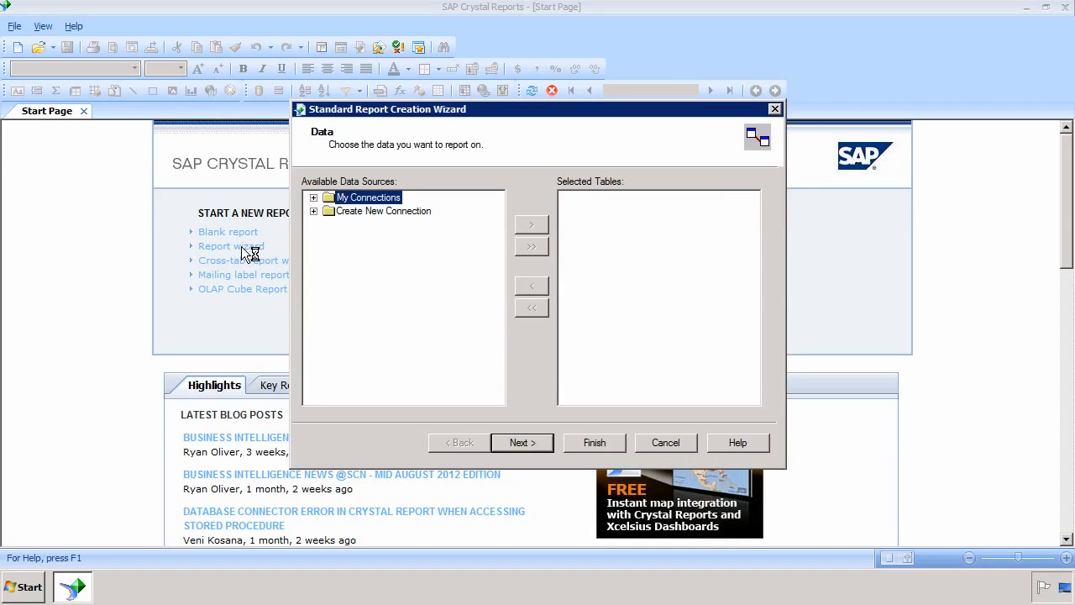
Step: Expand Create New Connection and ODBC (RDO) to bring up the data source name list
click(314, 212)
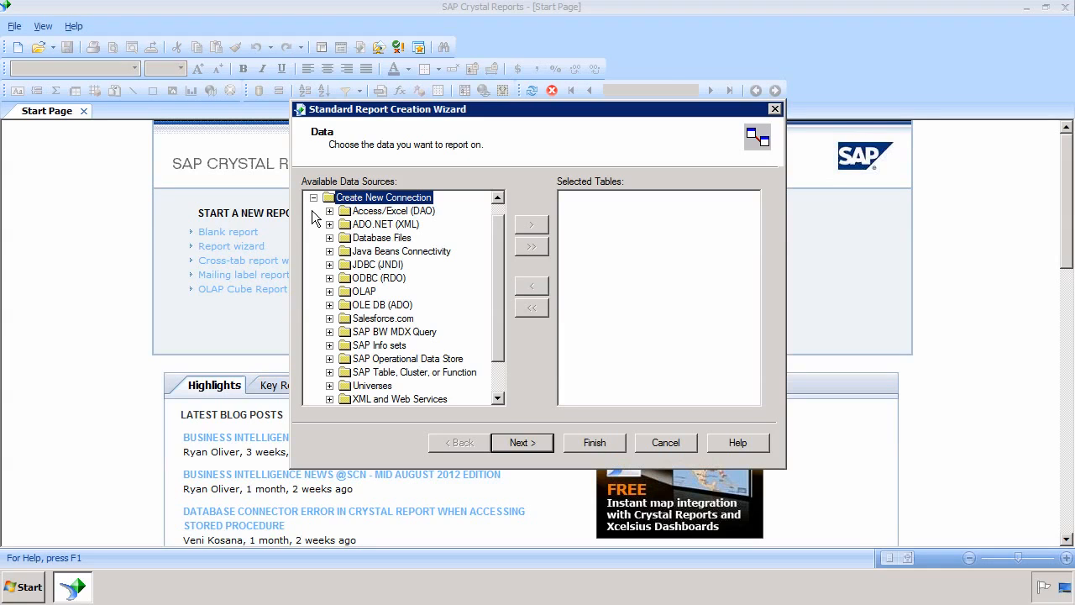
click(330, 278)
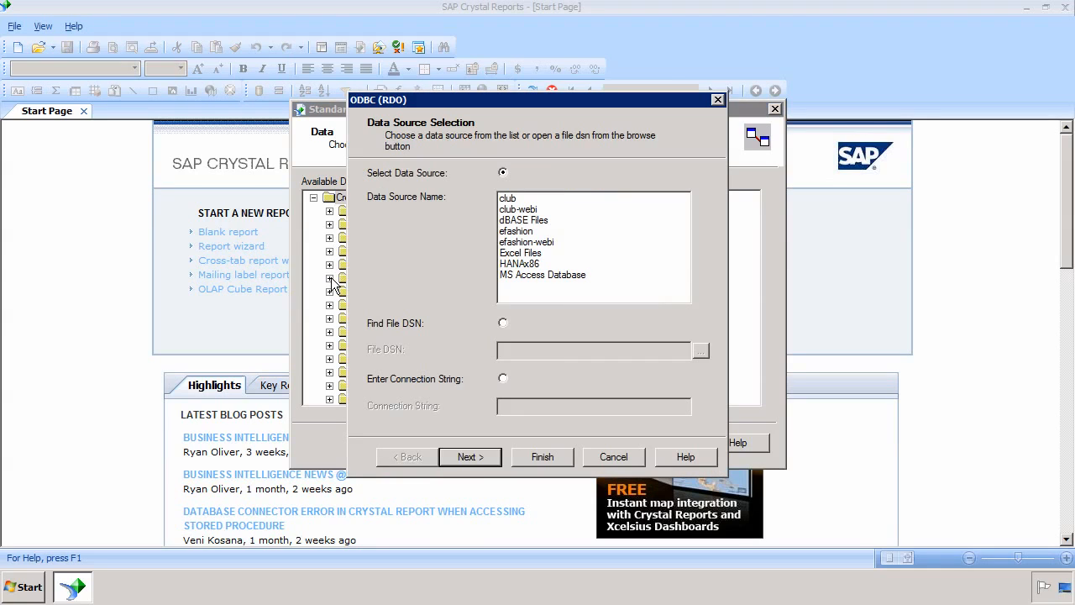
Step: Choose the HANAx86 data source and enter the logon user ID and password
click(529, 266)
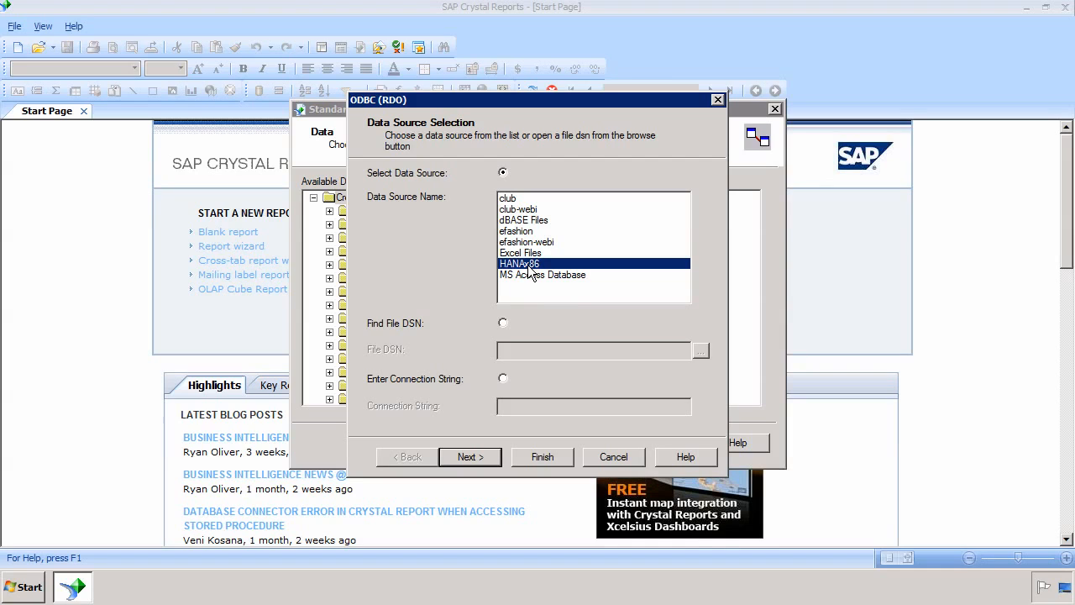
click(485, 457)
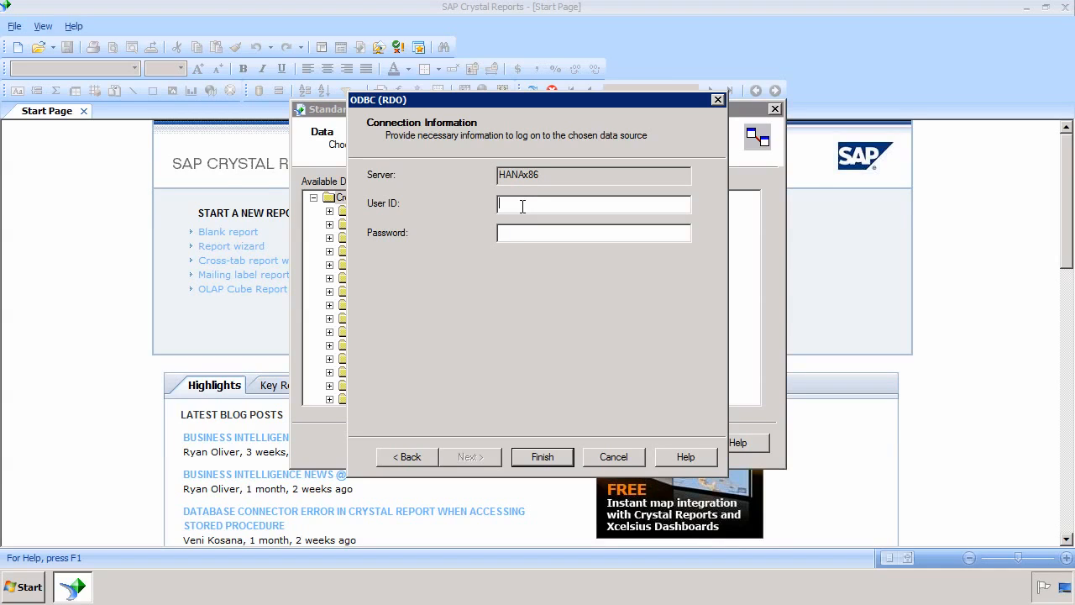
text(system)
text(••••••••)
Step: Finish the HANAx86 connection and expand the STS schema's tables
click(530, 458)
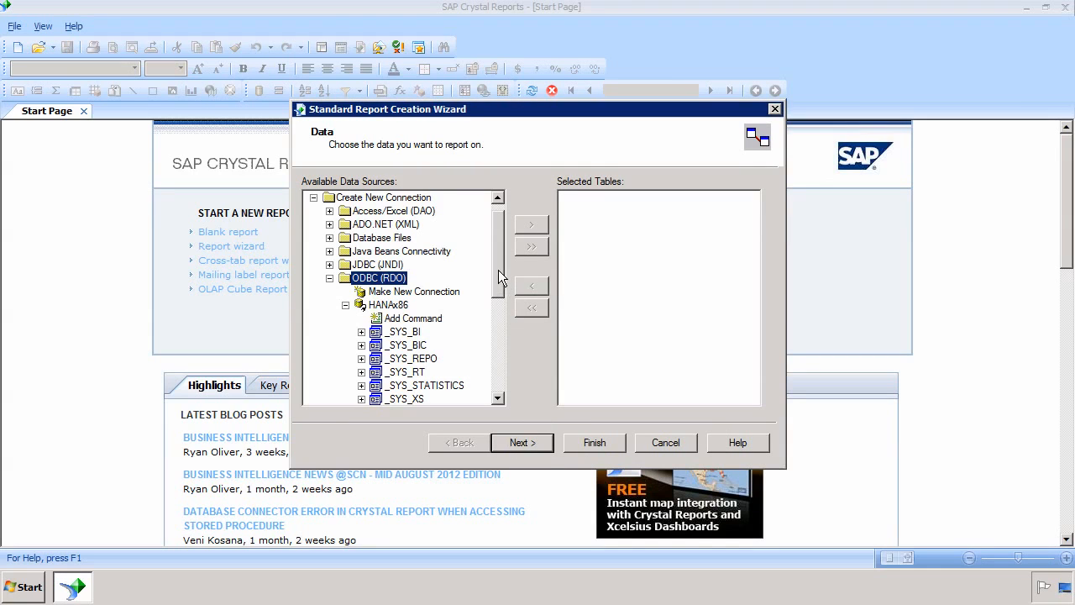
drag(499, 298, 498, 316)
scroll(499, 319, down, 3)
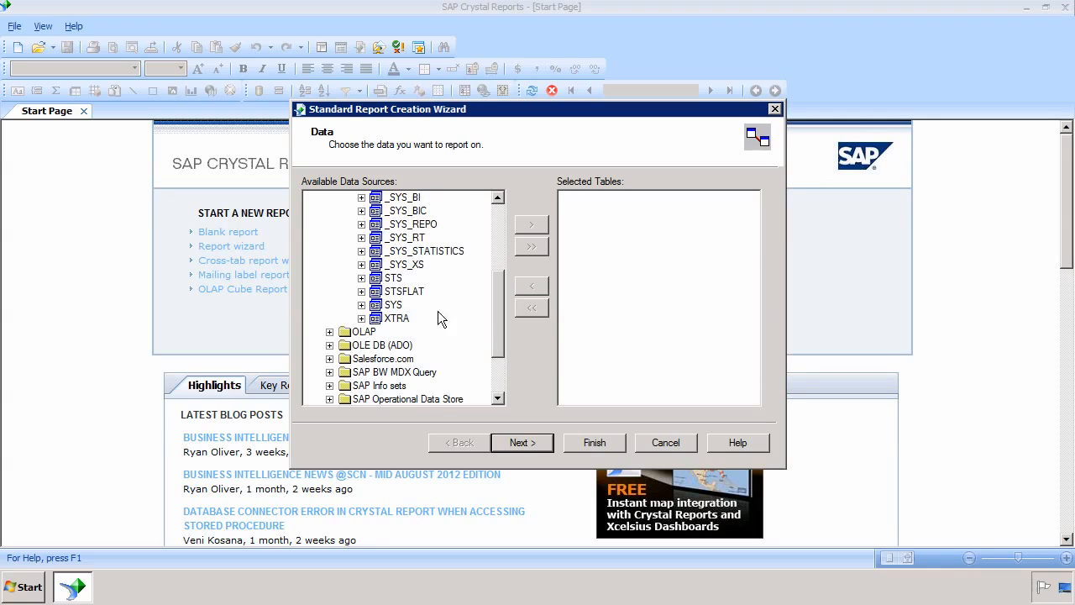
click(362, 278)
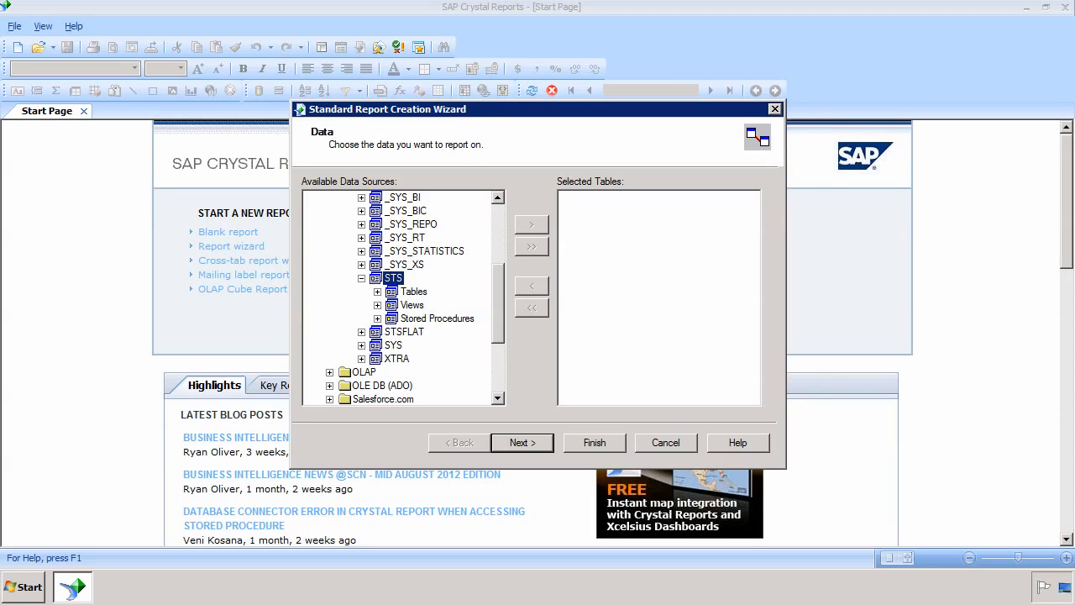
click(377, 292)
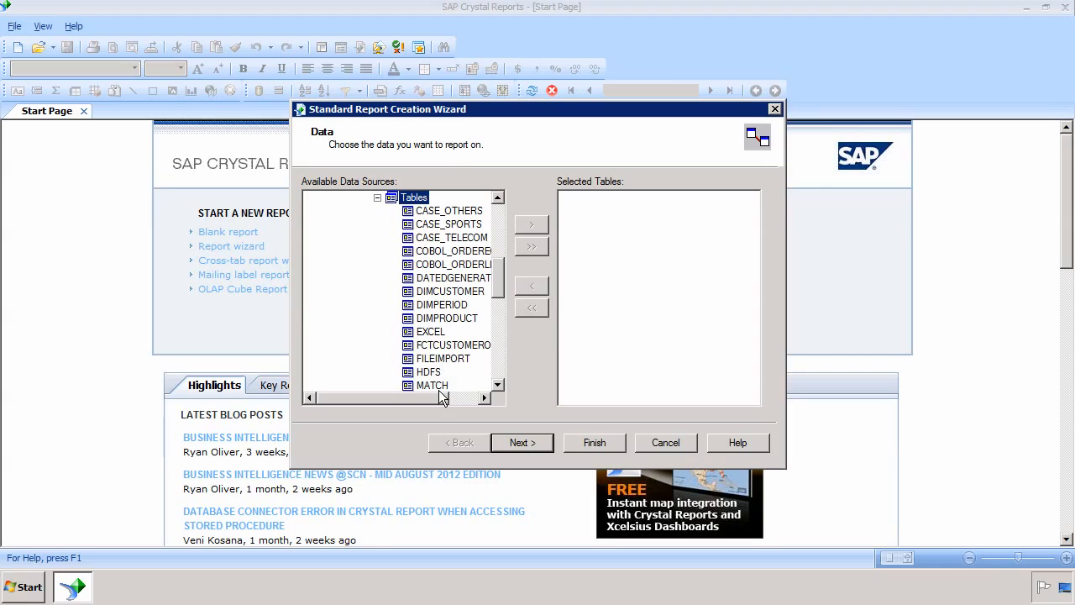
drag(437, 395, 459, 397)
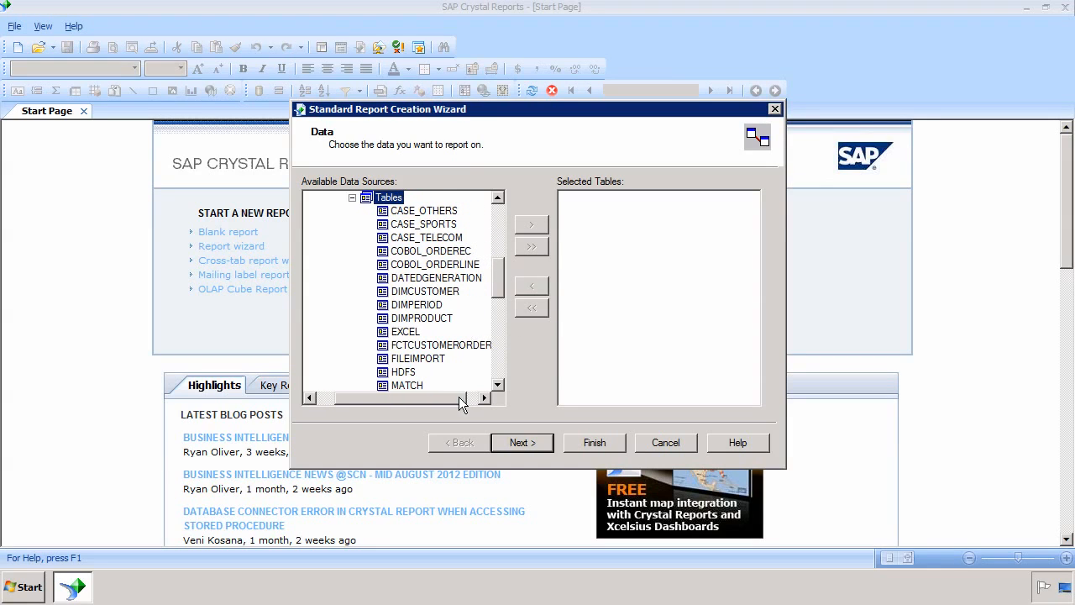
Step: Browse STS stored procedures and views, then reopen Tables and select DIMCUSTOMER
click(347, 198)
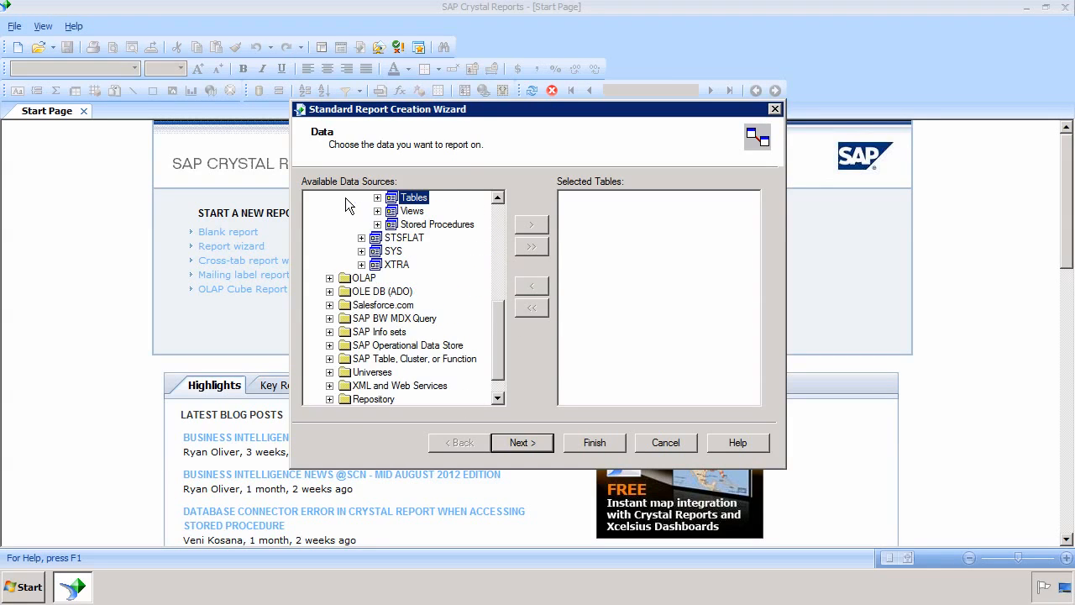
drag(492, 322, 495, 307)
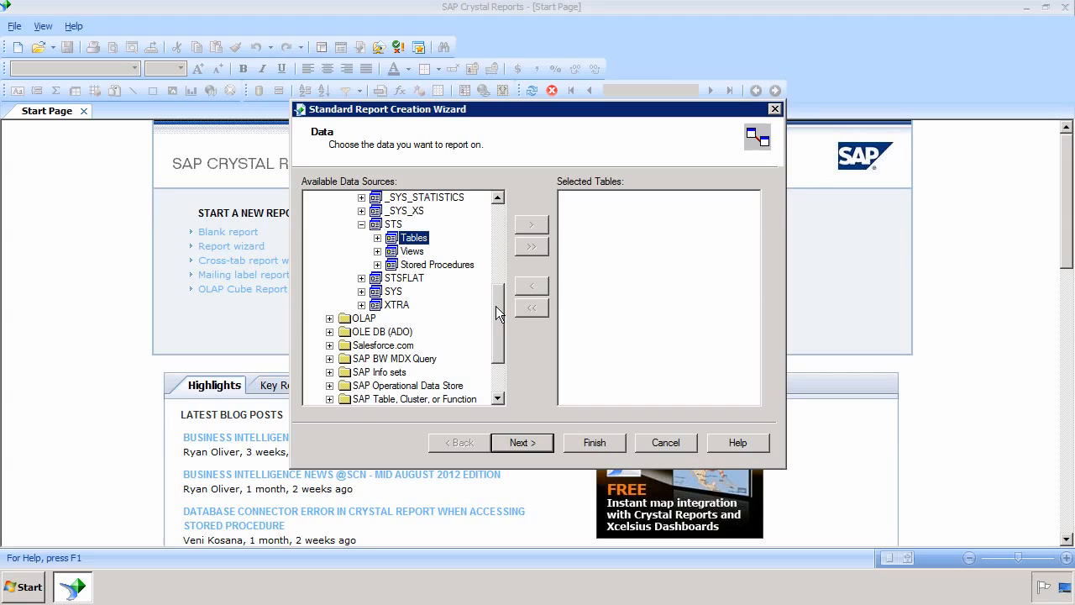
click(377, 265)
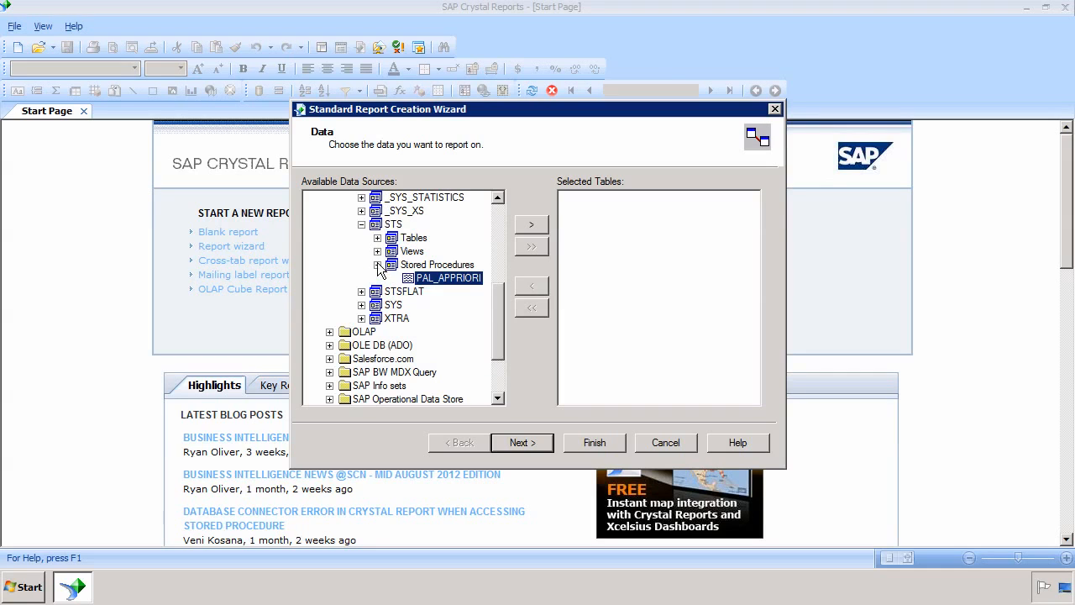
click(377, 265)
click(377, 251)
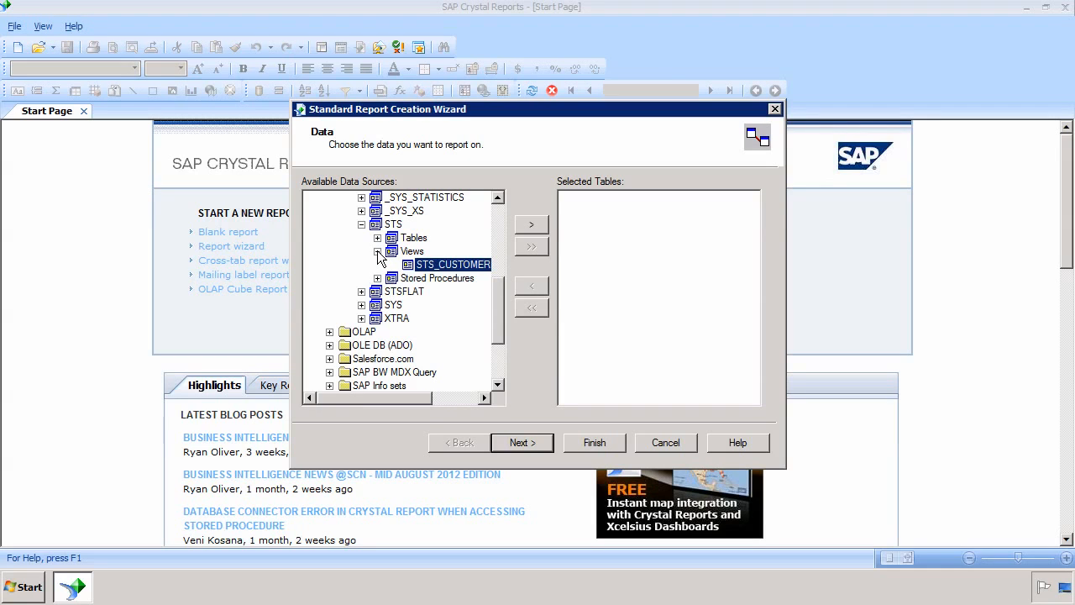
click(377, 252)
click(377, 238)
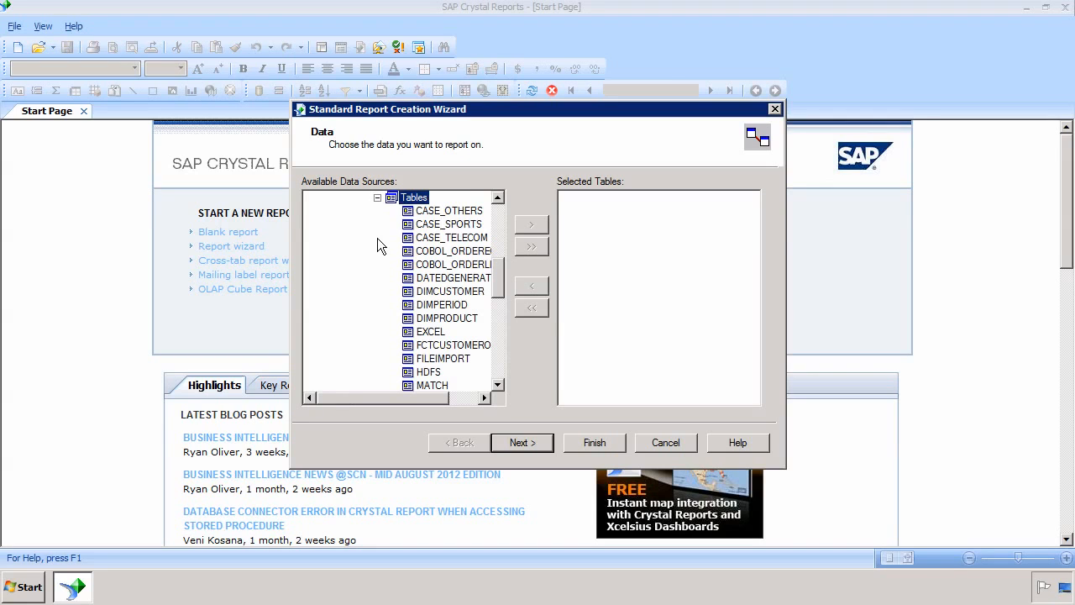
drag(423, 392, 455, 392)
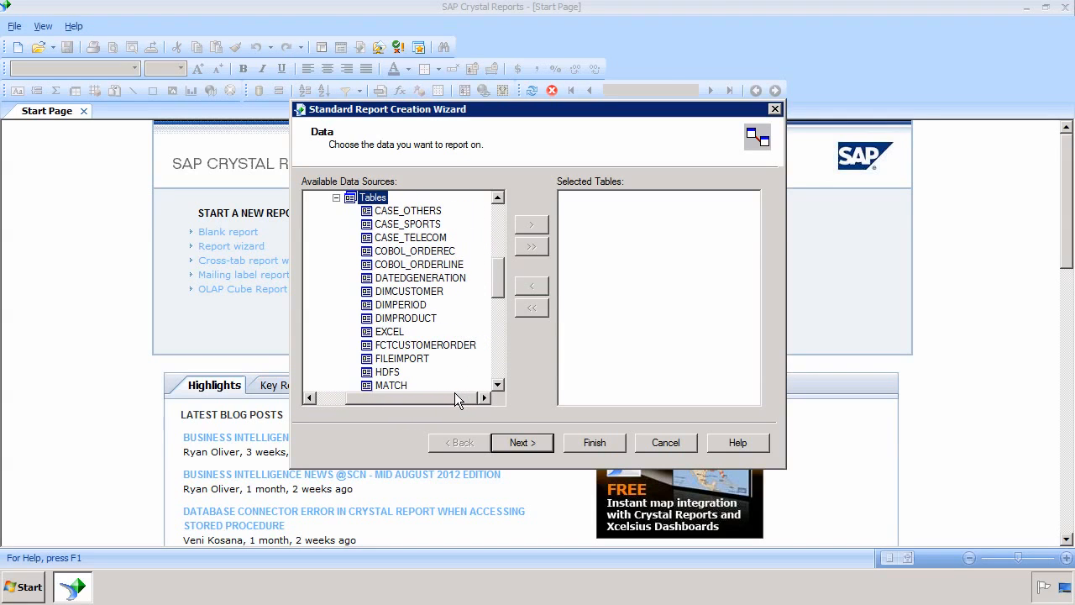
click(425, 291)
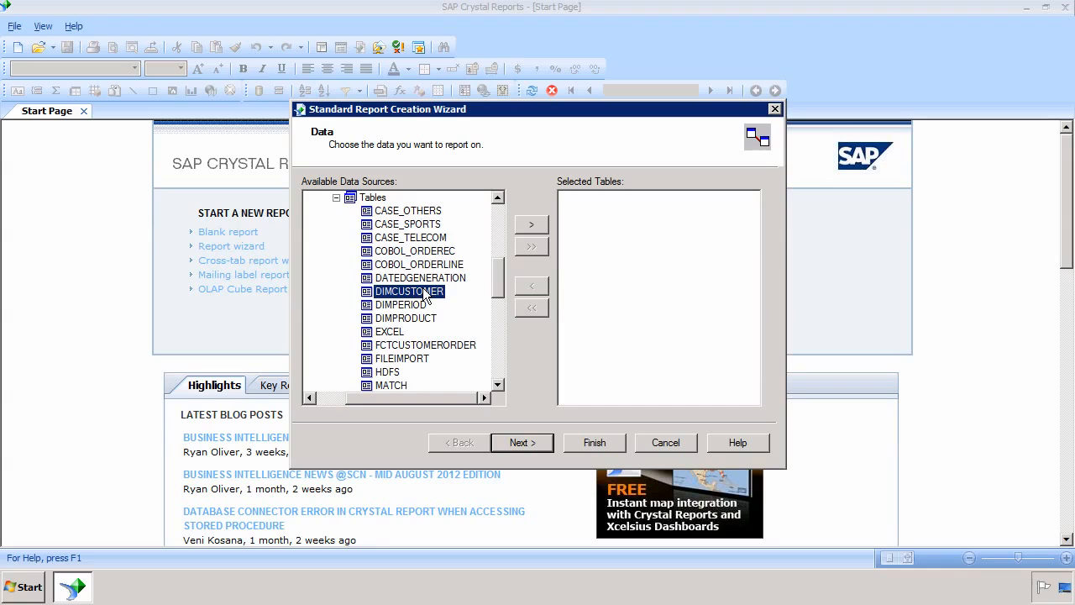
Step: Add DIMCUSTOMER and FCTCUSTOMERORDER to the selected tables and proceed to the Link step
click(546, 226)
click(546, 227)
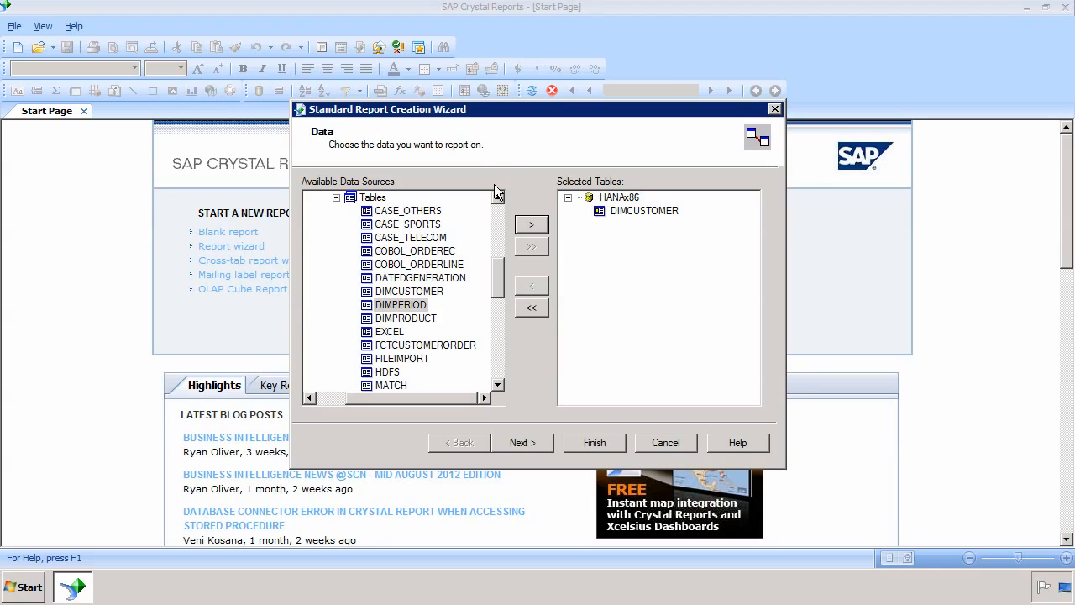
click(424, 346)
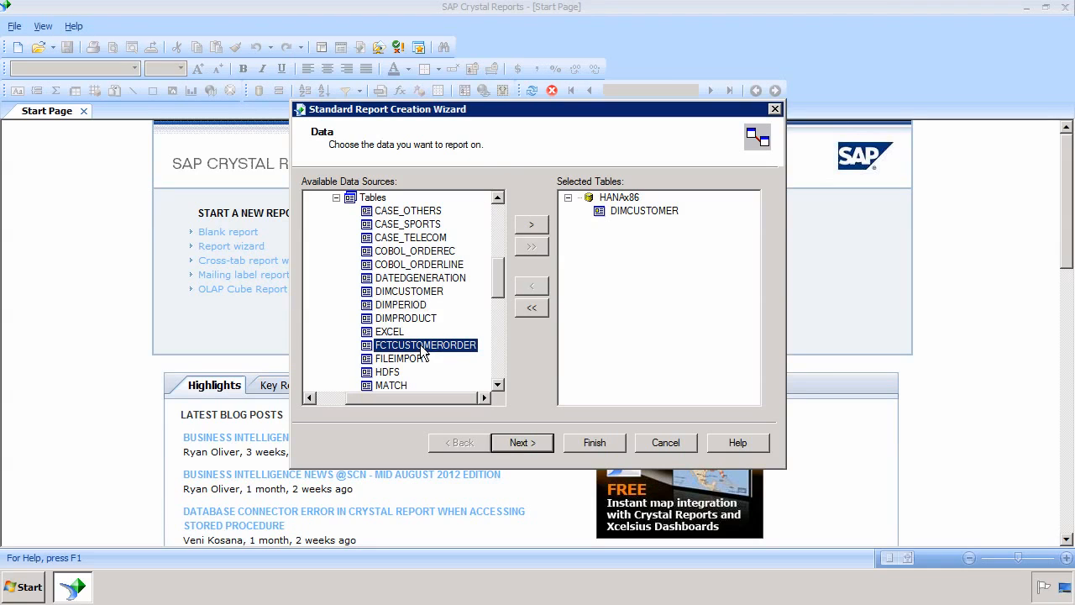
click(531, 224)
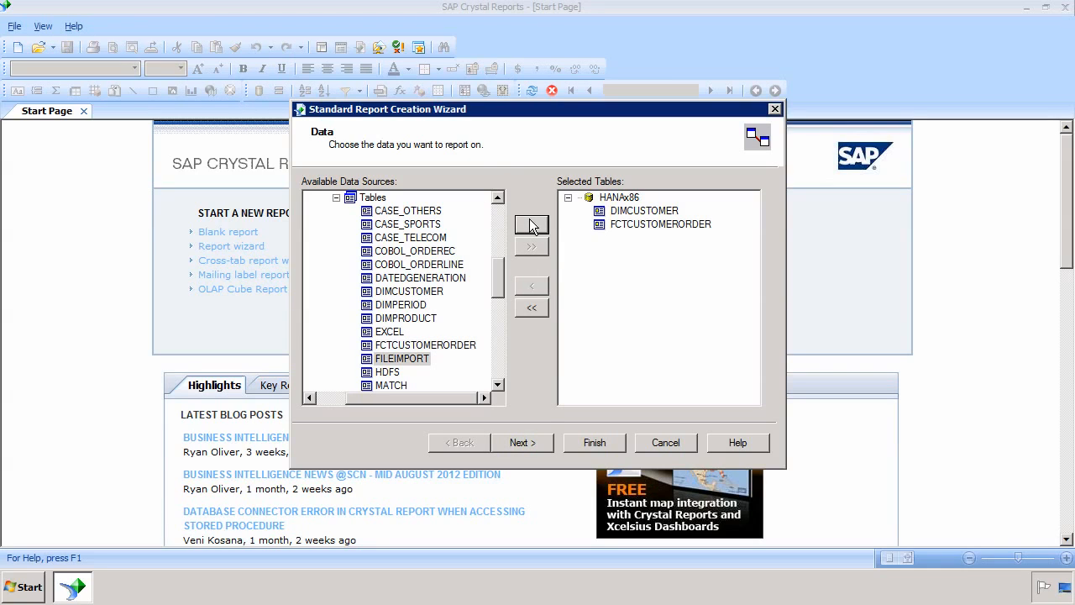
click(643, 213)
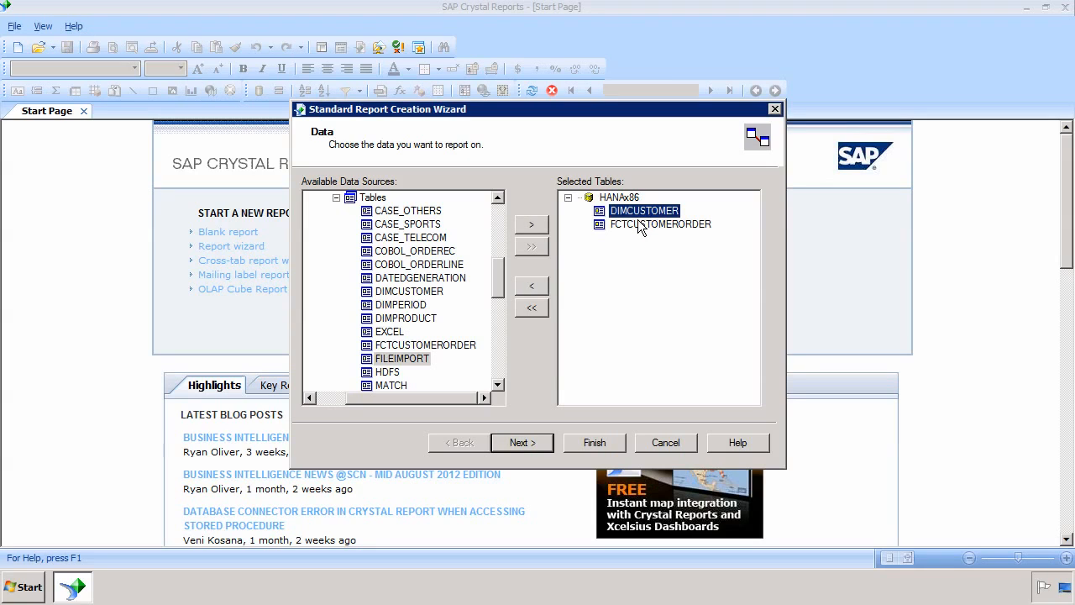
click(641, 225)
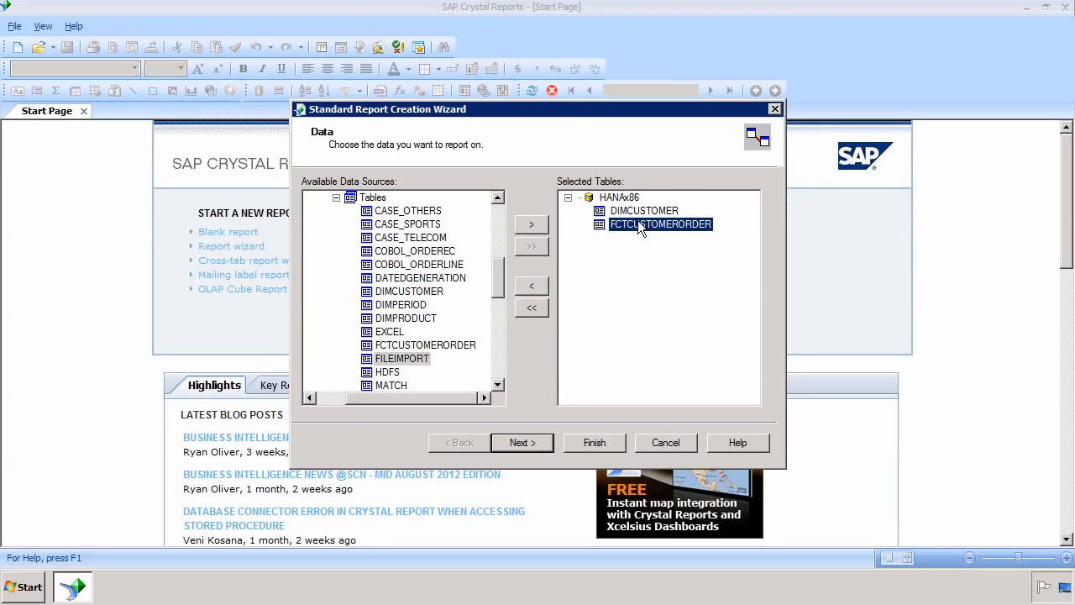
click(509, 442)
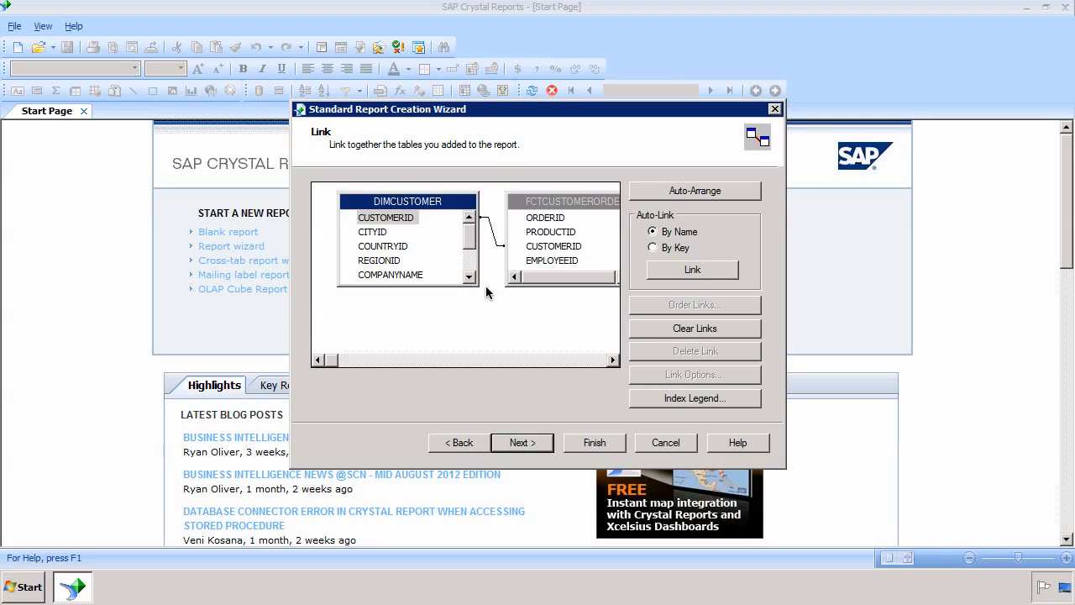
Step: Change the CUSTOMERID link to a Left Outer Join and proceed to the Fields step
double_click(494, 241)
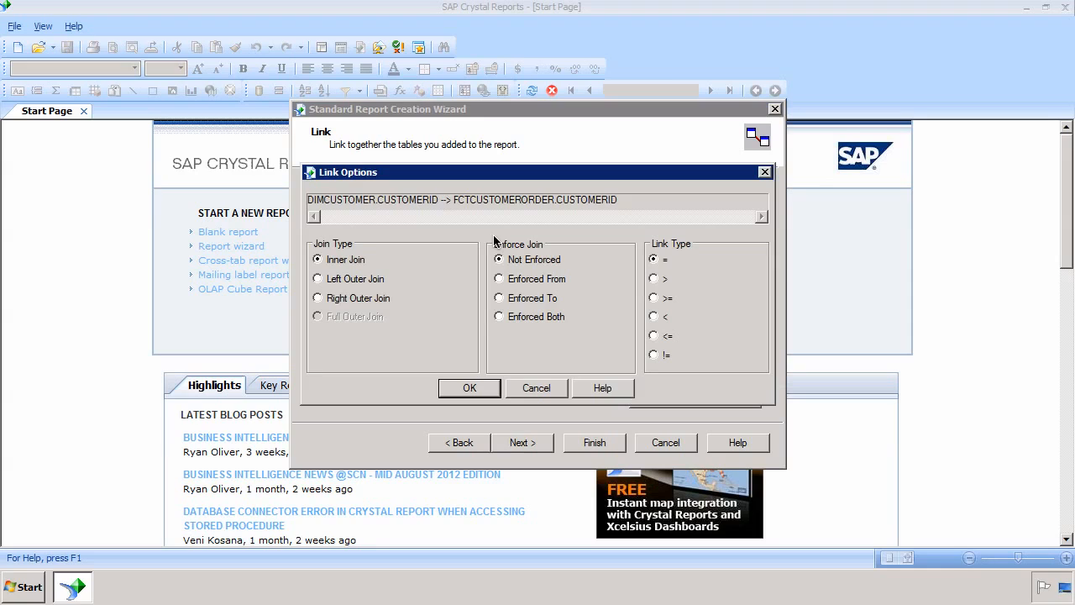
click(348, 280)
click(472, 388)
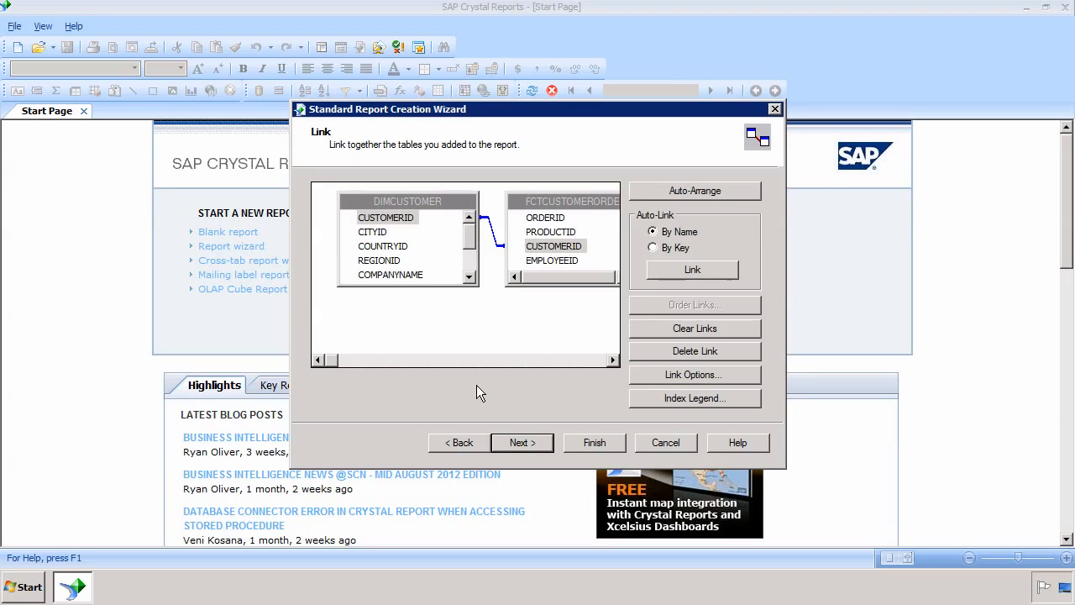
click(522, 443)
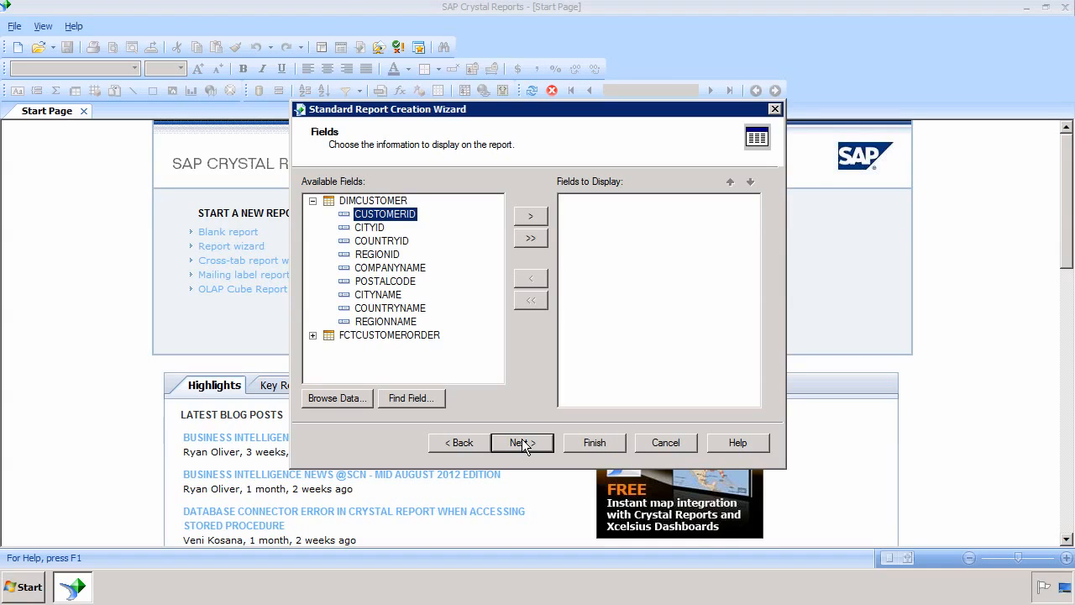
Step: Add COUNTRYNAME, NETSALES and COST to Fields to Display, then go to Grouping
click(414, 309)
double_click(414, 309)
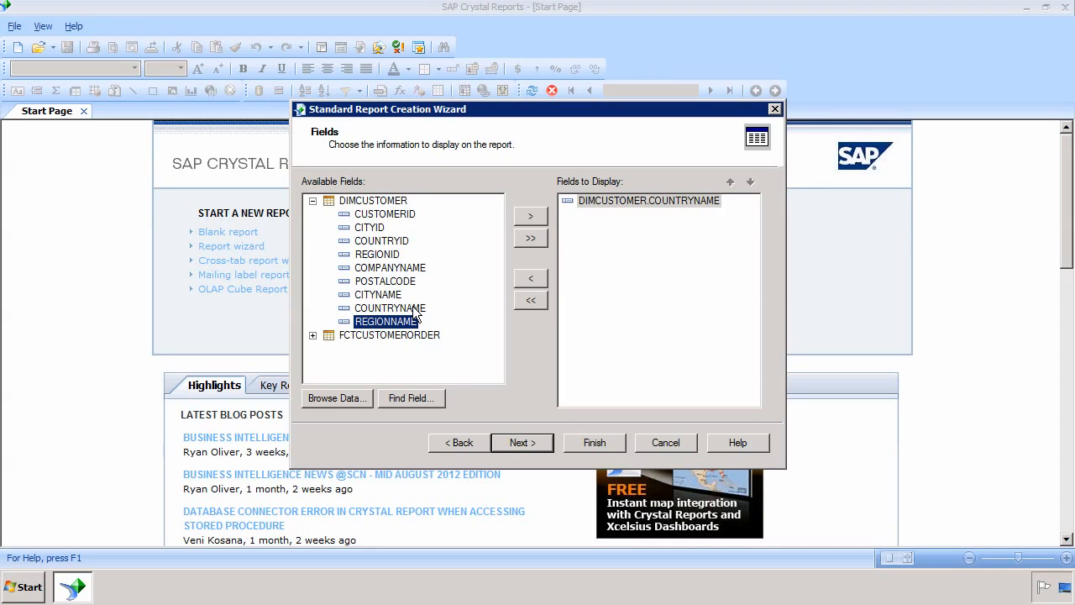
click(312, 336)
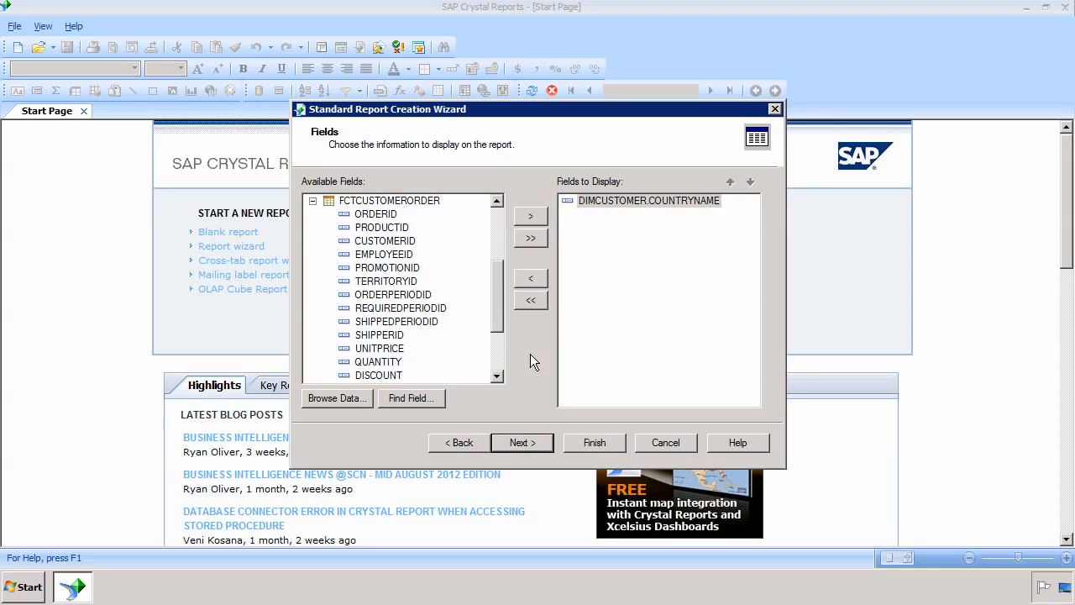
scroll(497, 332, down, 3)
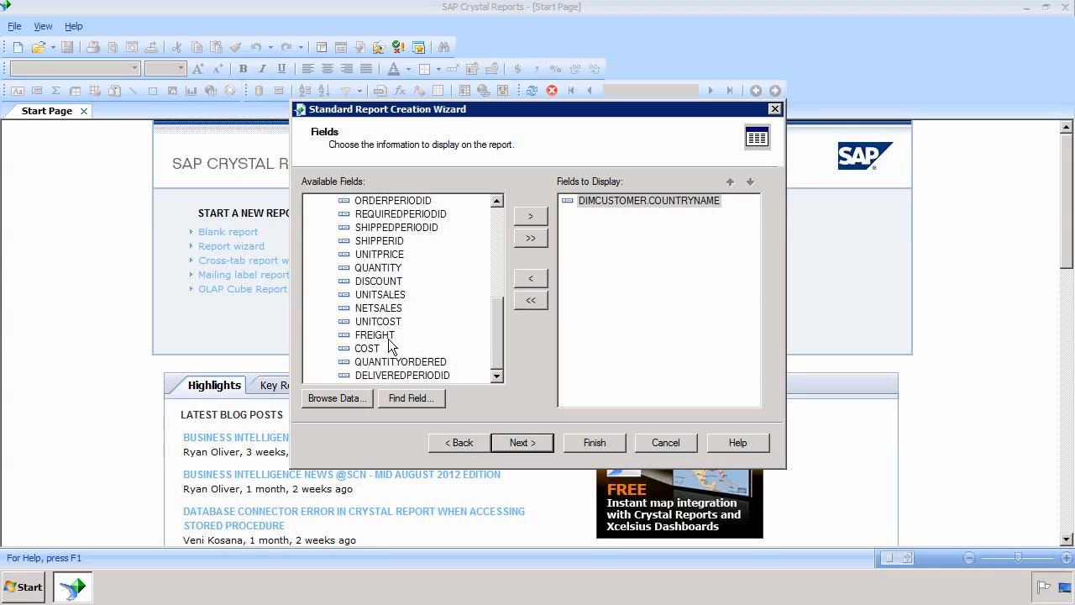
double_click(384, 308)
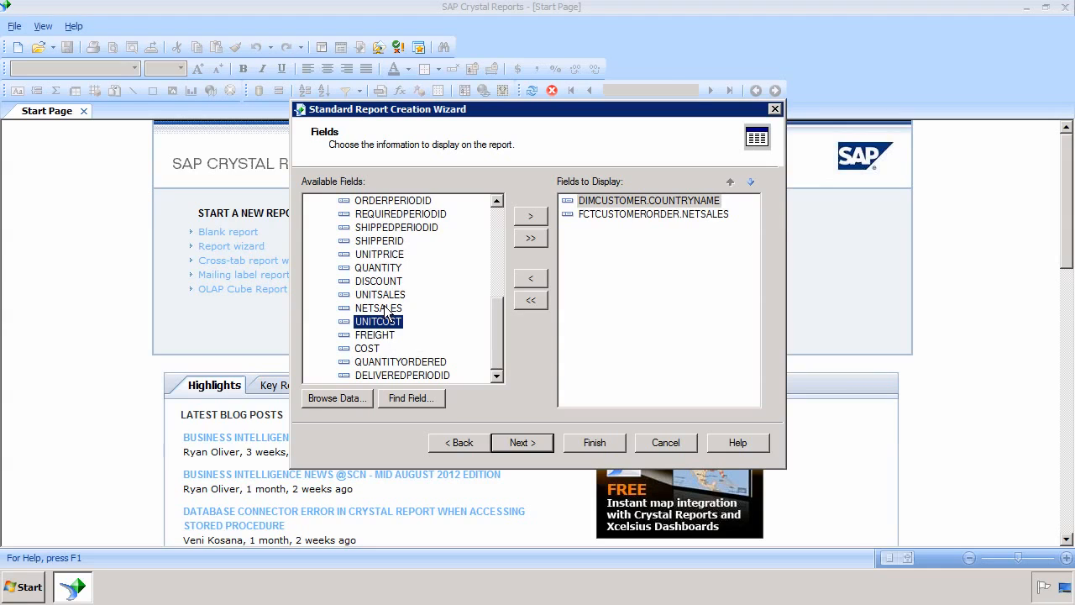
double_click(377, 349)
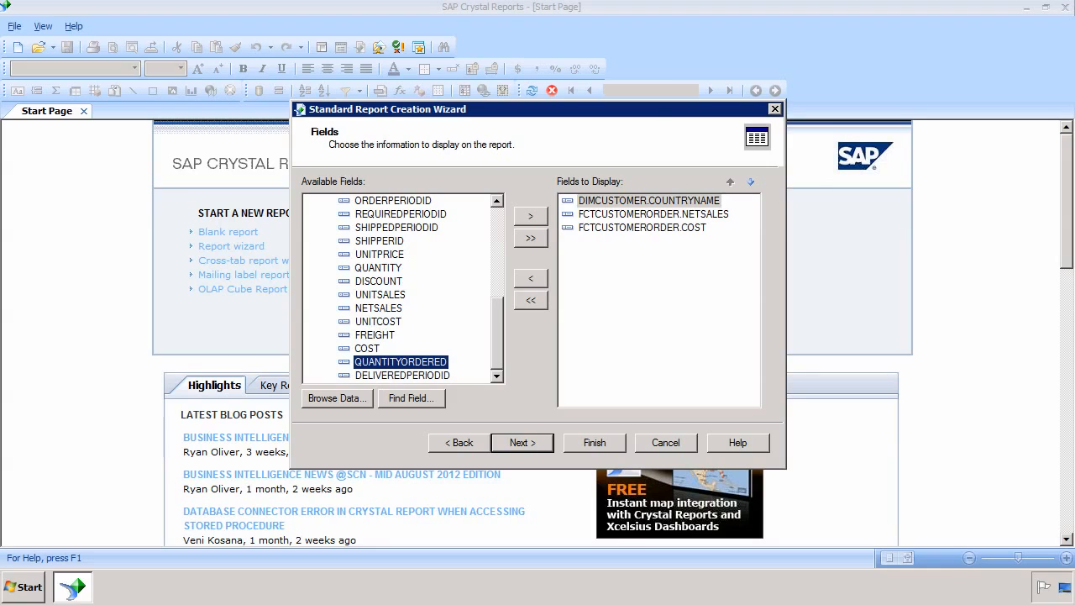
click(550, 445)
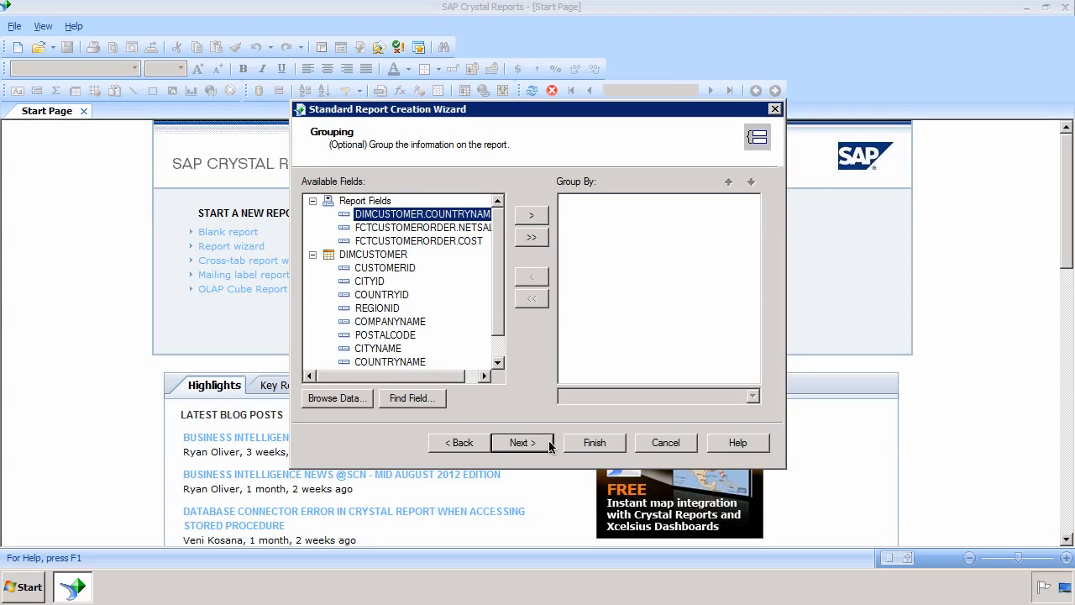
Step: Group the report by DIMCUSTOMER.COUNTRYNAME in descending order
click(427, 215)
click(537, 217)
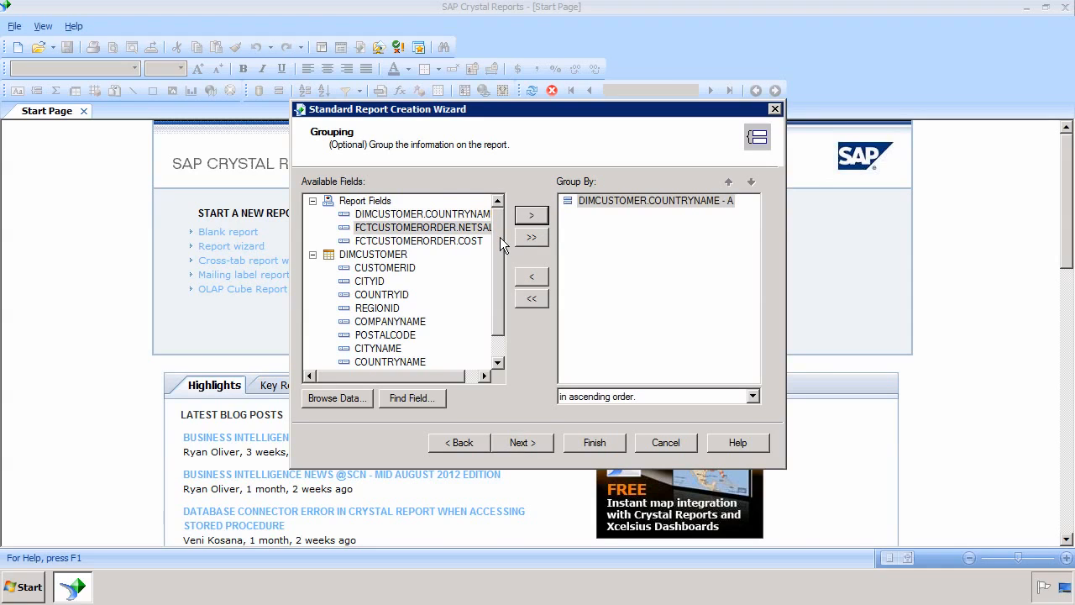
scroll(499, 252, down, 2)
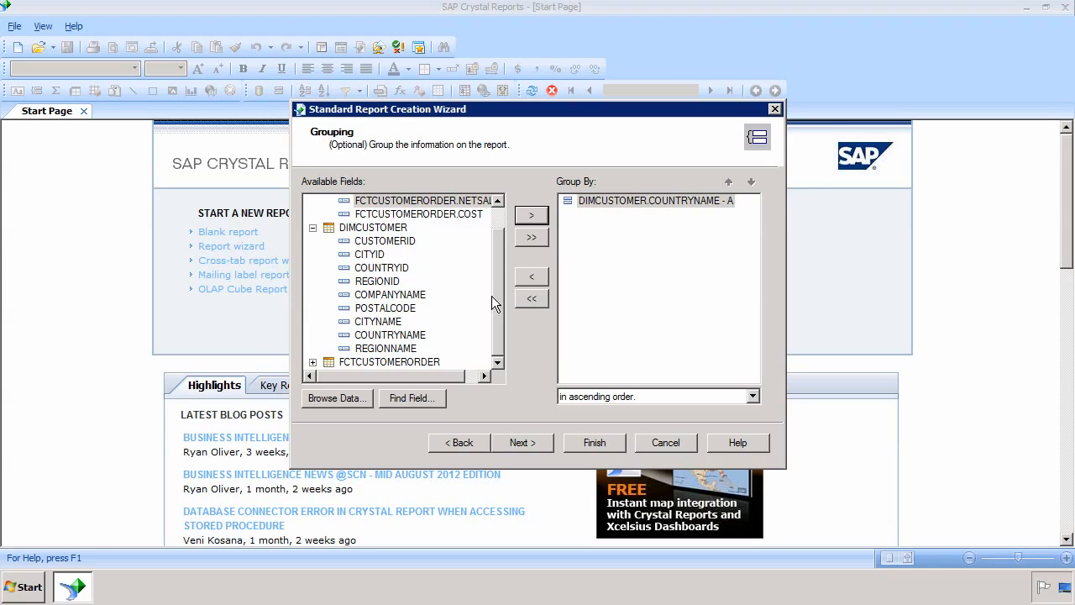
click(313, 228)
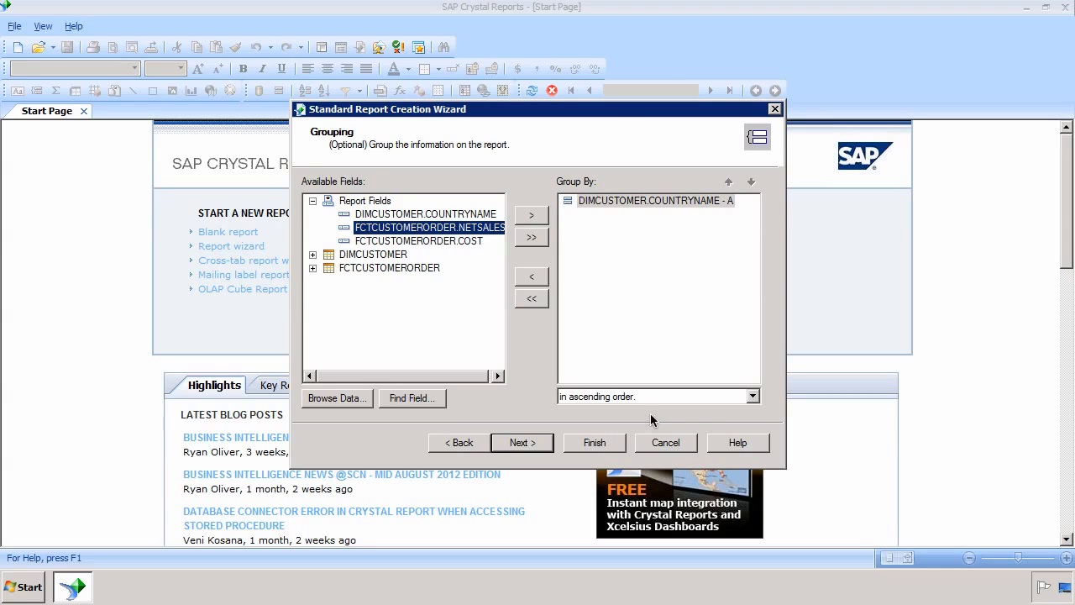
click(753, 396)
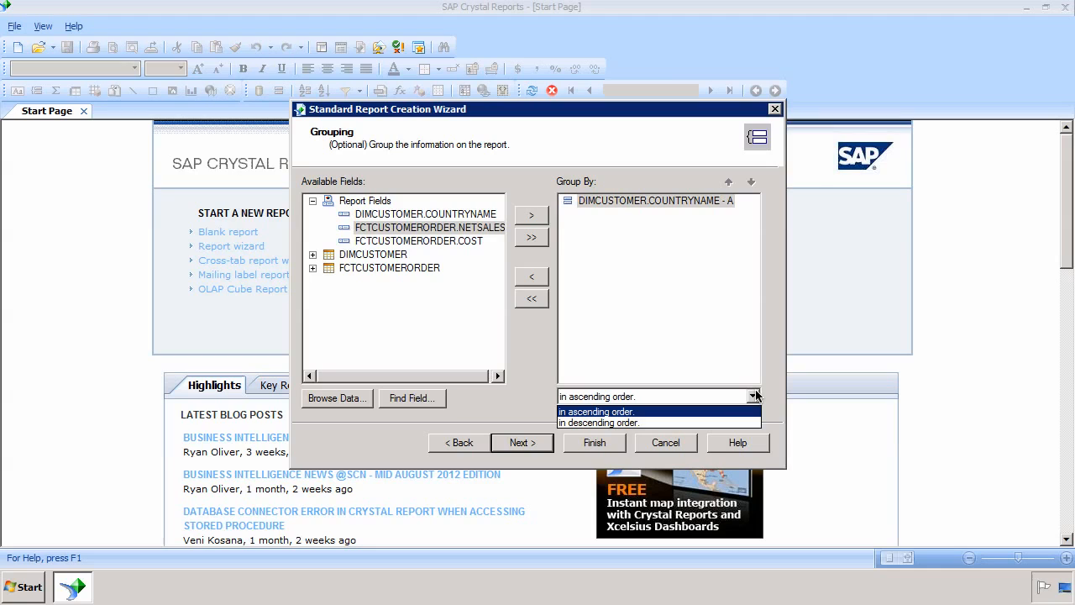
click(717, 418)
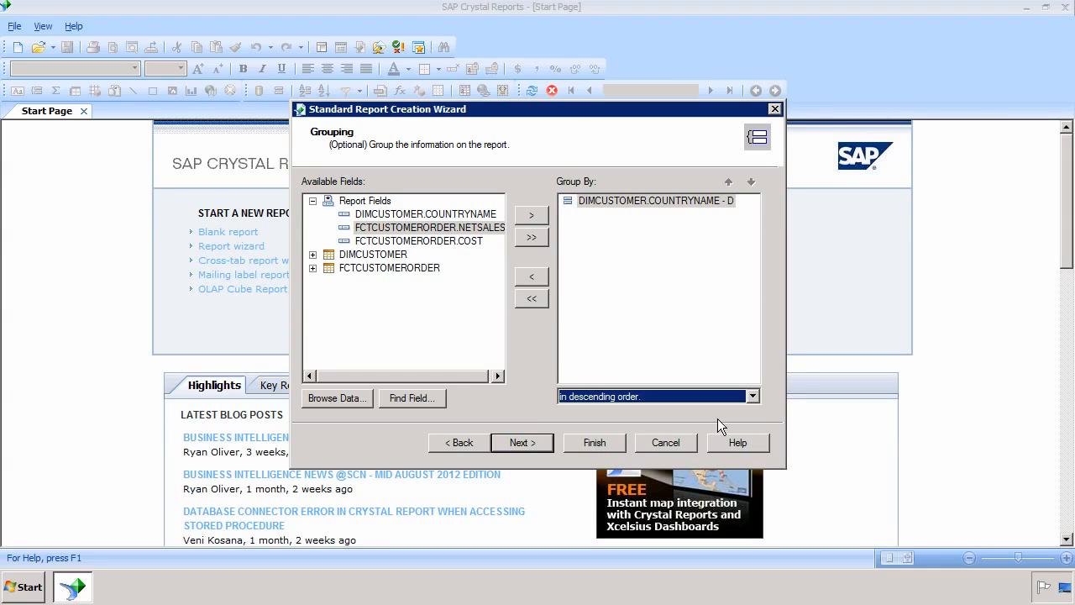
Step: Browse the COUNTRYNAME data values, then continue to the Summaries step
click(469, 216)
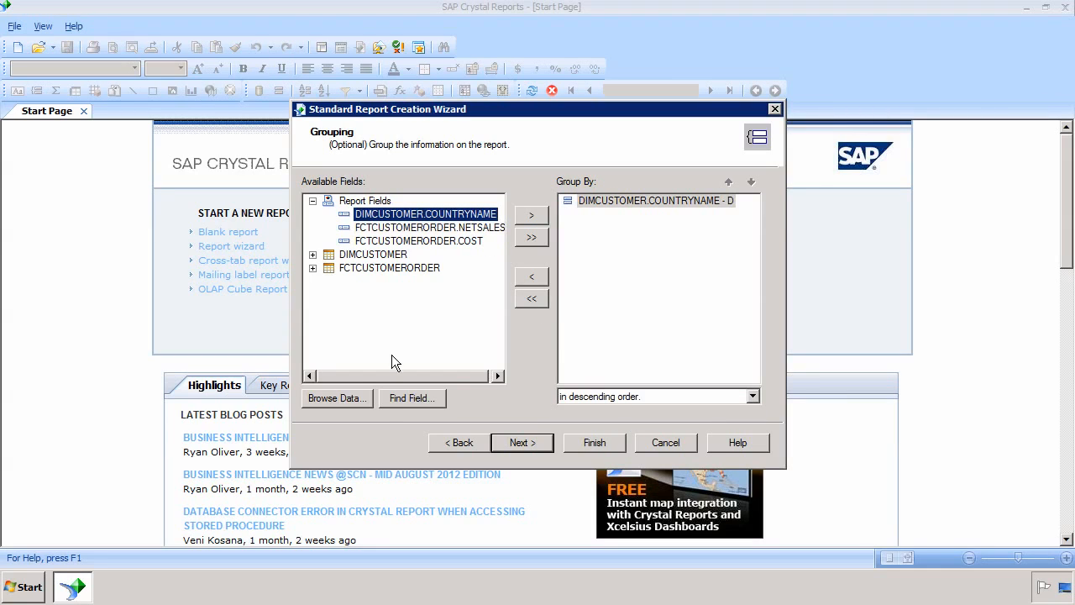
click(335, 398)
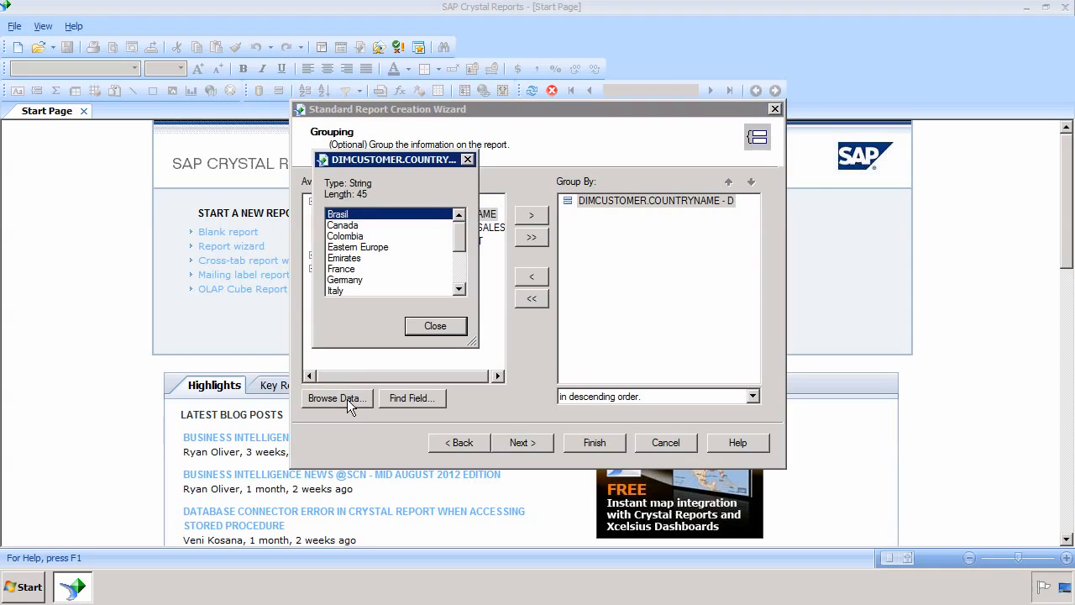
drag(456, 245, 458, 290)
drag(460, 252, 459, 220)
click(429, 328)
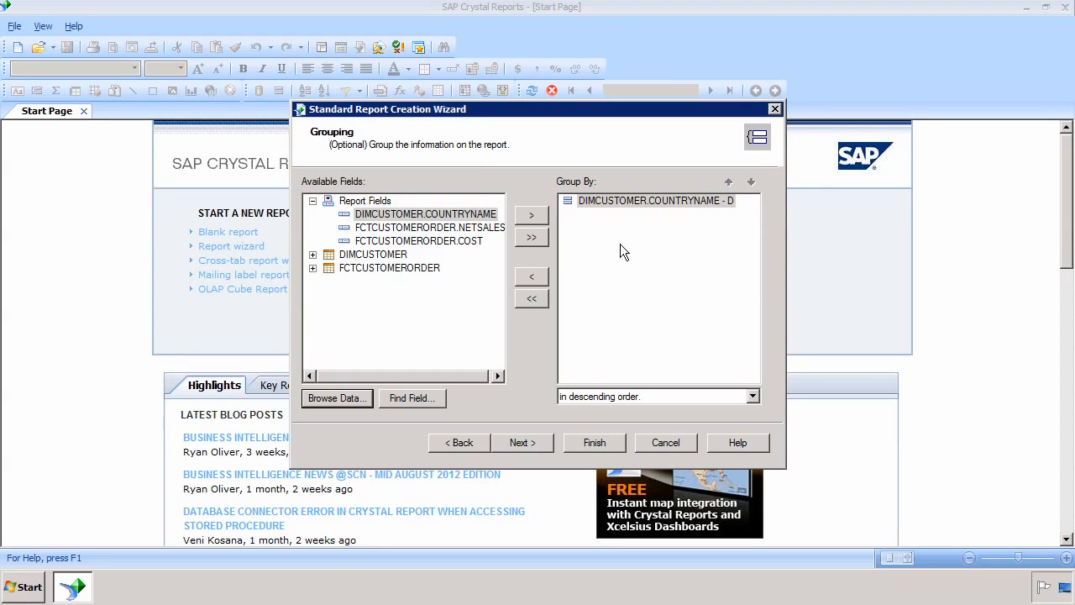
click(532, 443)
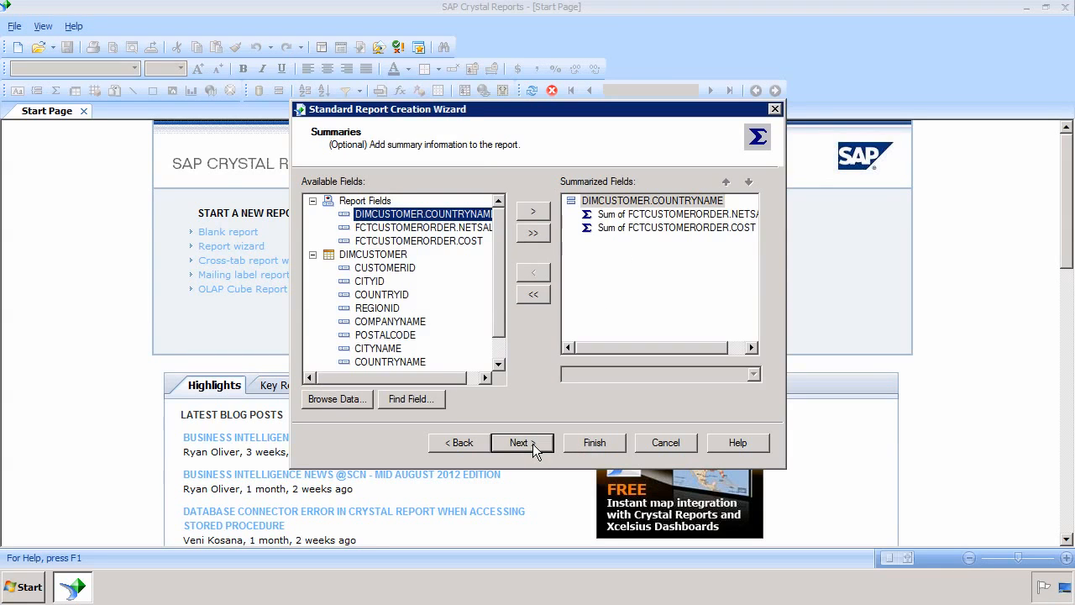
Step: Check the Sum of NETSALES and Sum of COST summaries and move to Group Sorting
click(650, 220)
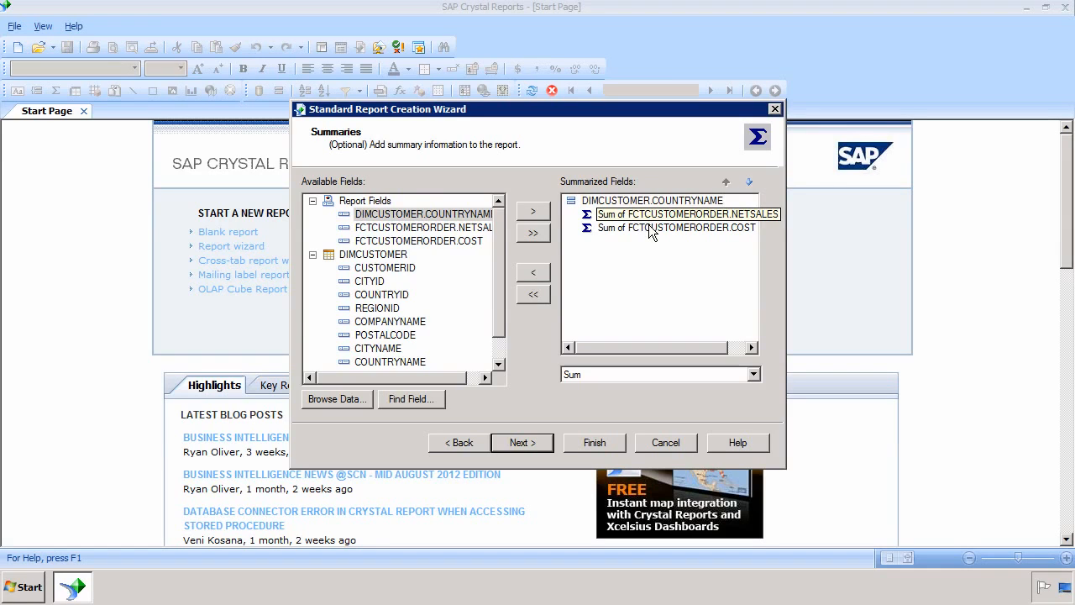
click(649, 228)
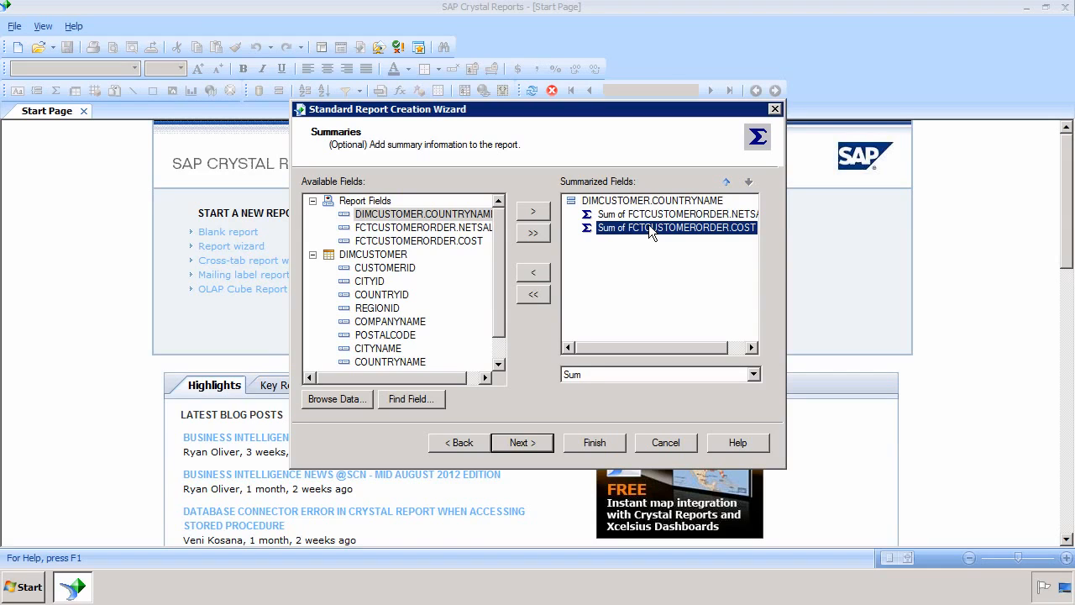
click(649, 217)
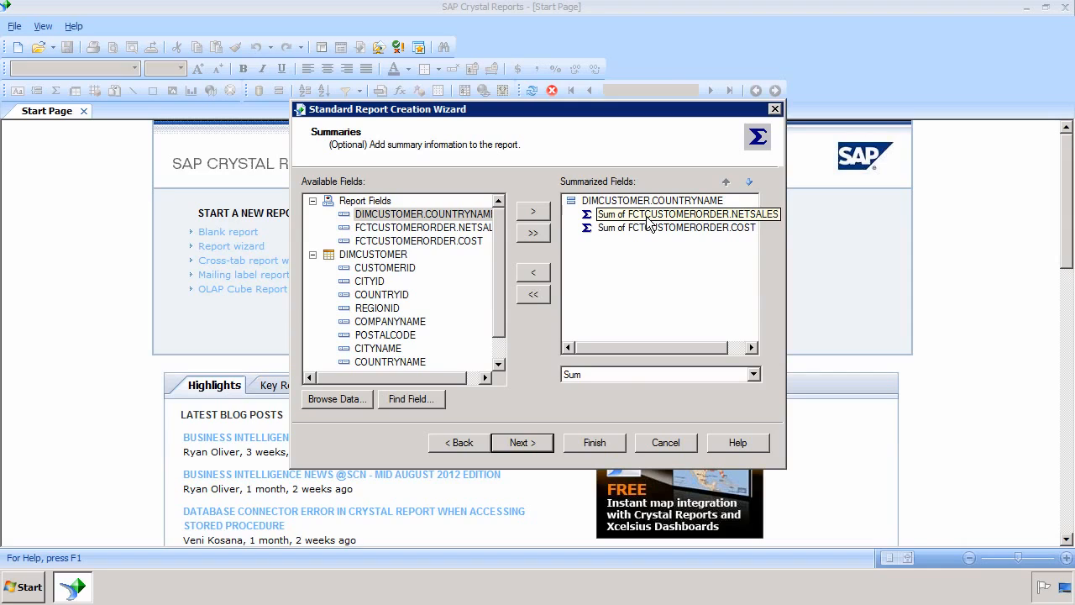
click(639, 228)
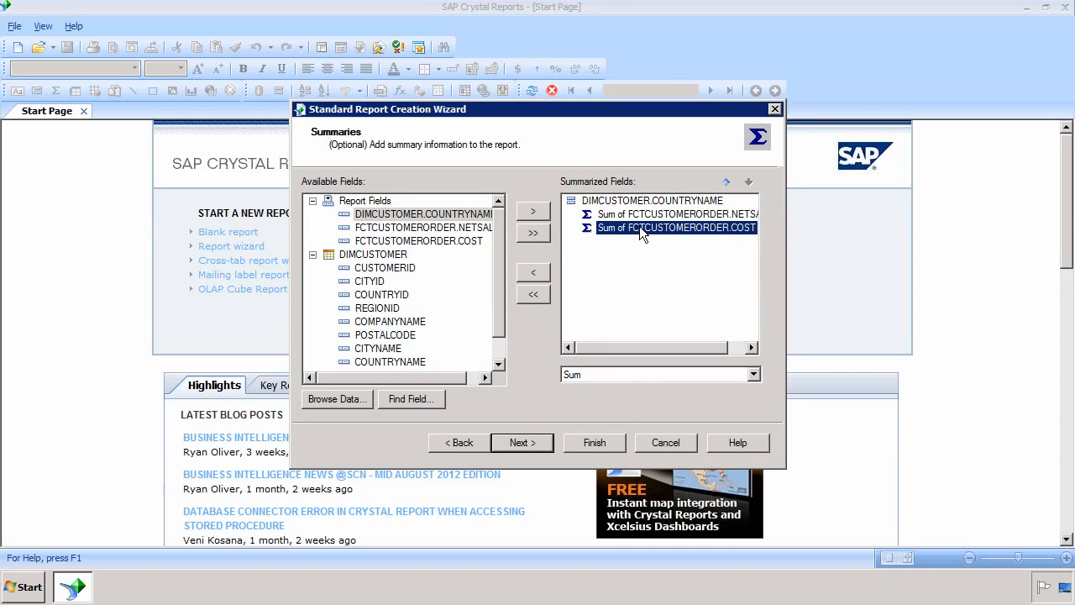
click(529, 442)
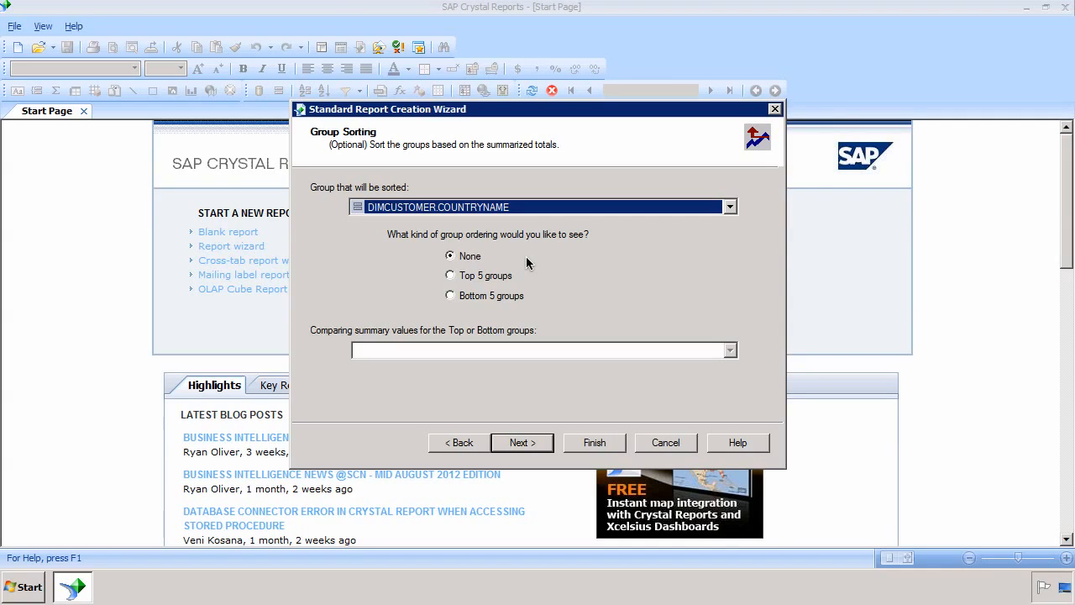
Step: Keep only the Top 5 country groups, ranked by Sum of FCTCUSTOMERORDER.NETSALES
click(491, 282)
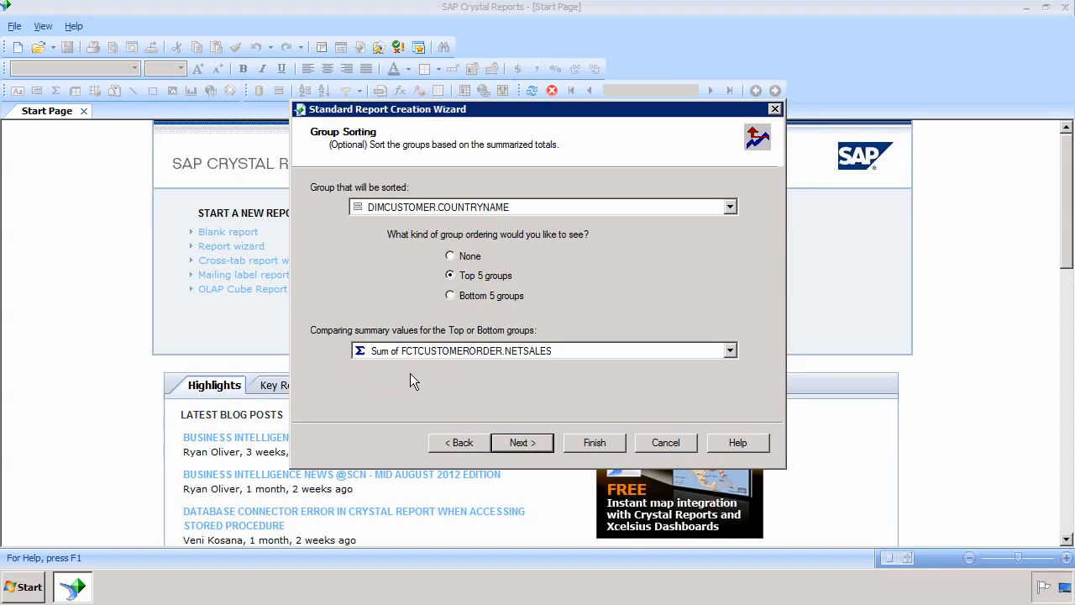
click(729, 353)
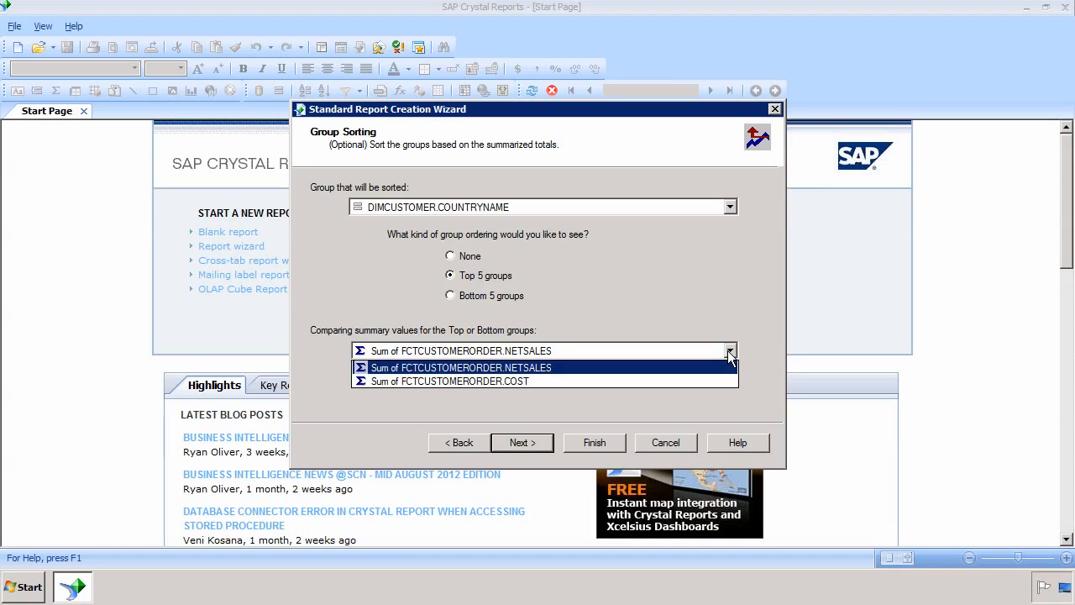
click(729, 353)
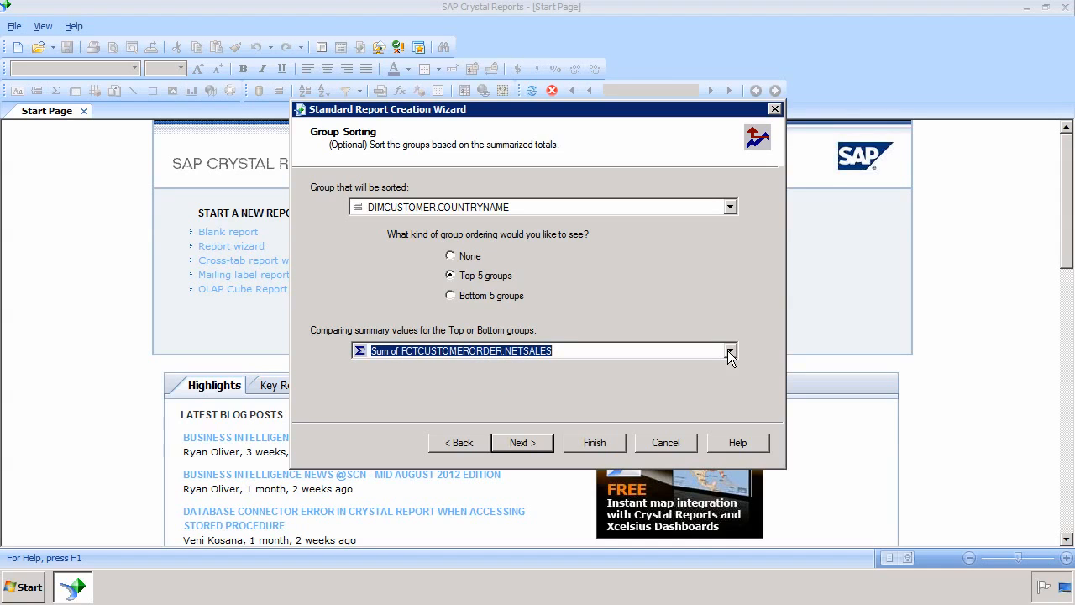
click(729, 353)
click(729, 352)
click(521, 442)
Step: Add a pie chart of NETSALES by COUNTRYNAME and finish the wizard to preview the report
click(514, 442)
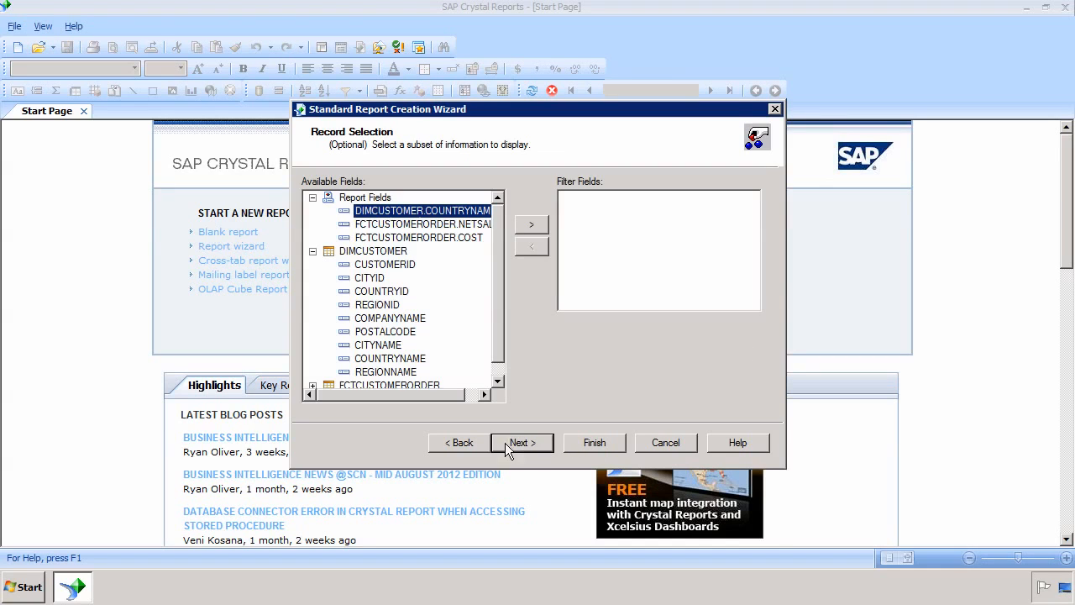
click(461, 442)
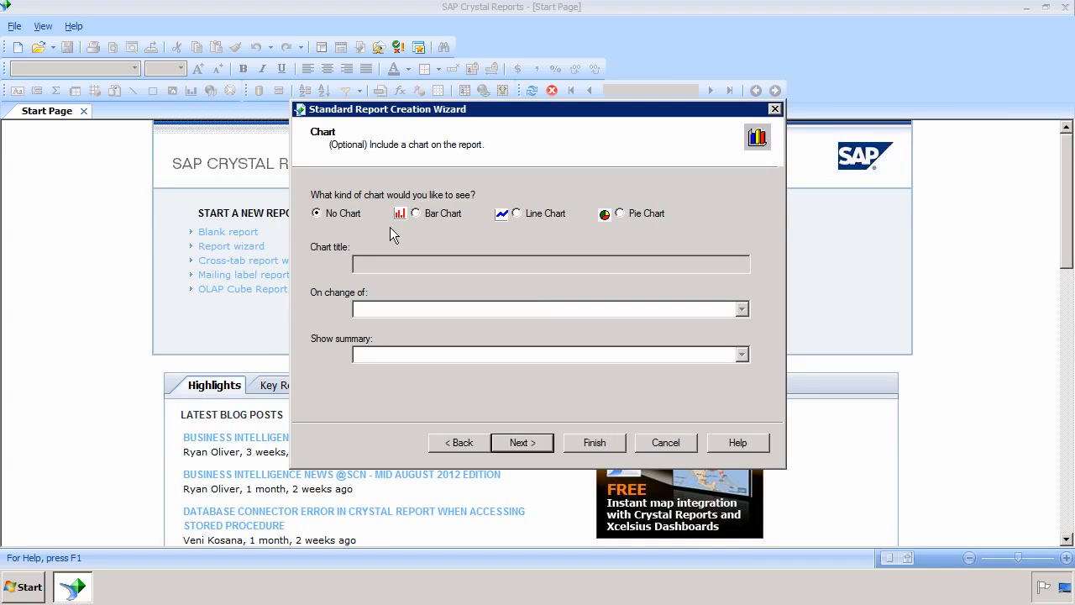
click(654, 215)
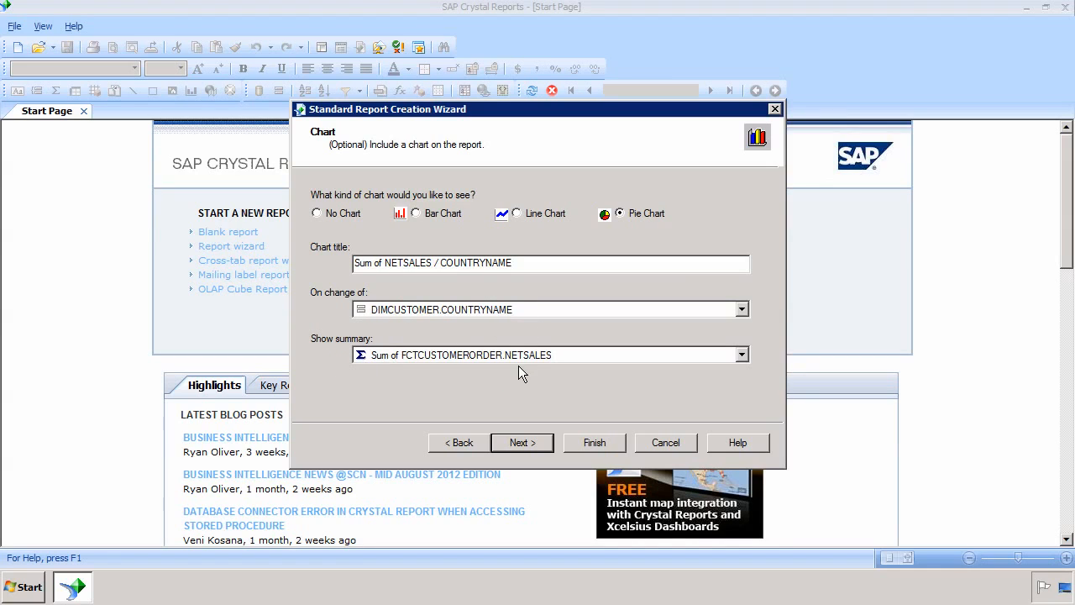
click(587, 445)
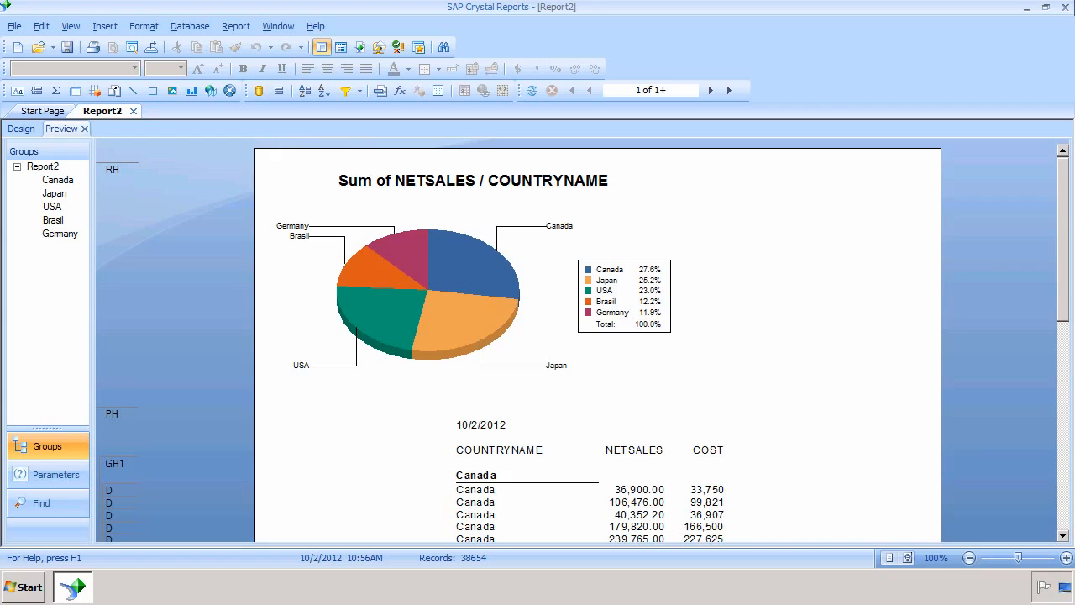
click(201, 30)
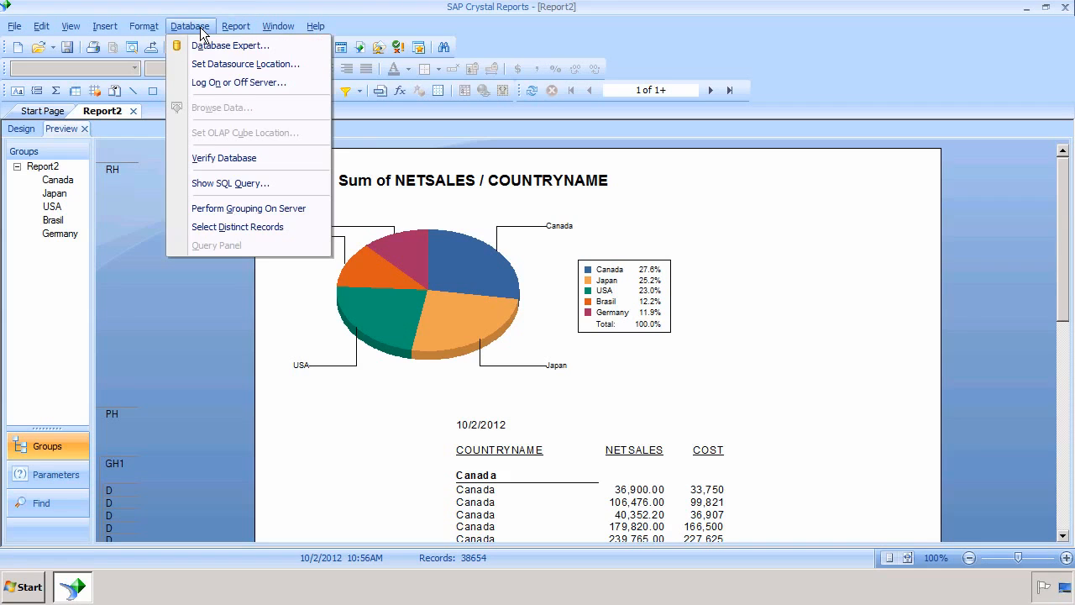
click(224, 182)
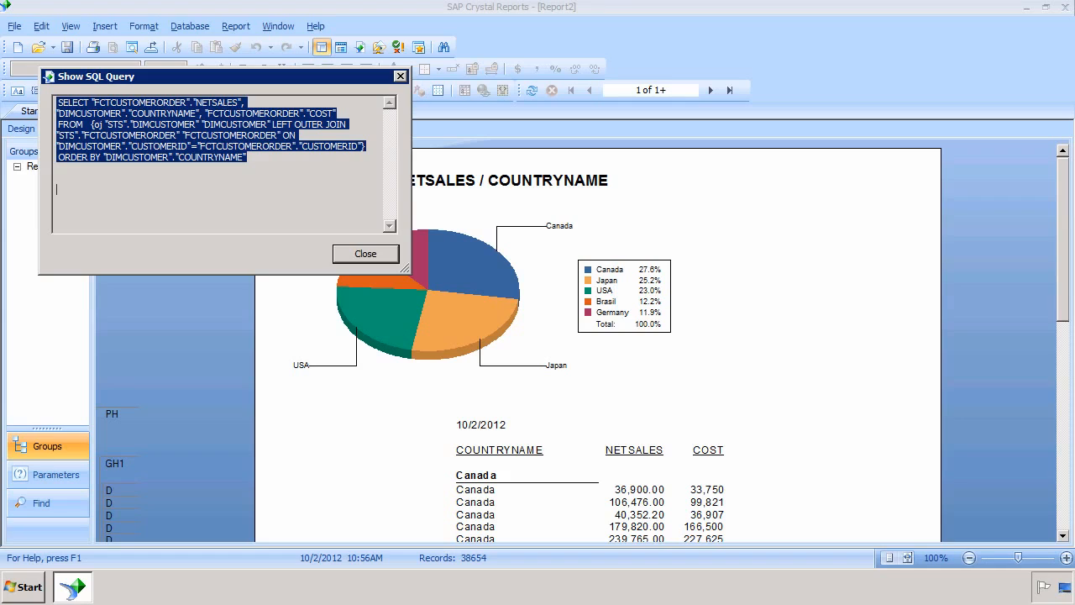
click(363, 255)
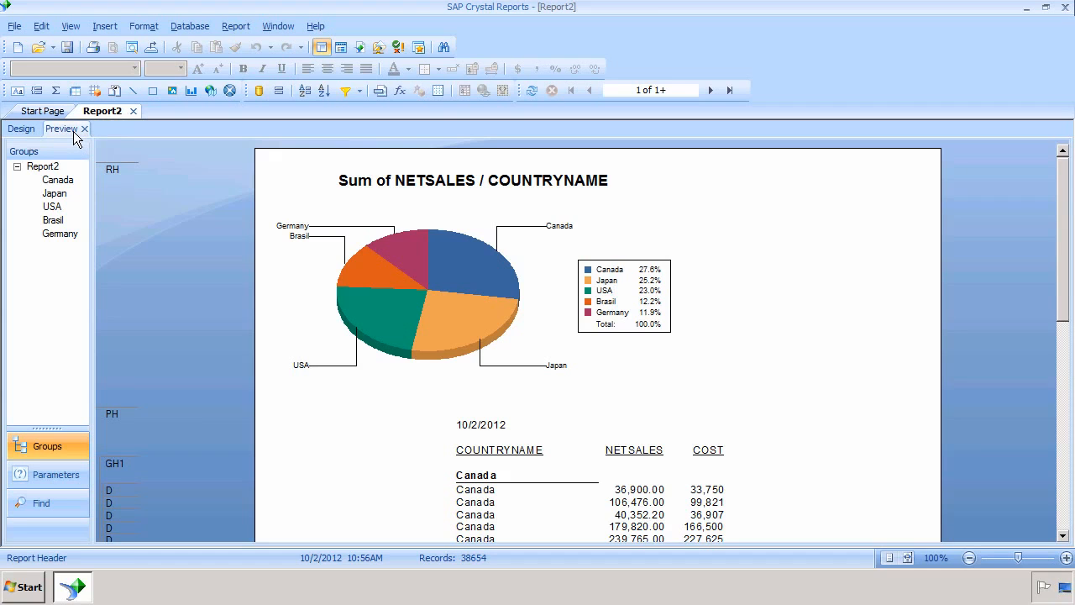
Step: In Design view, shift the cost column guideline slightly to the right
click(21, 130)
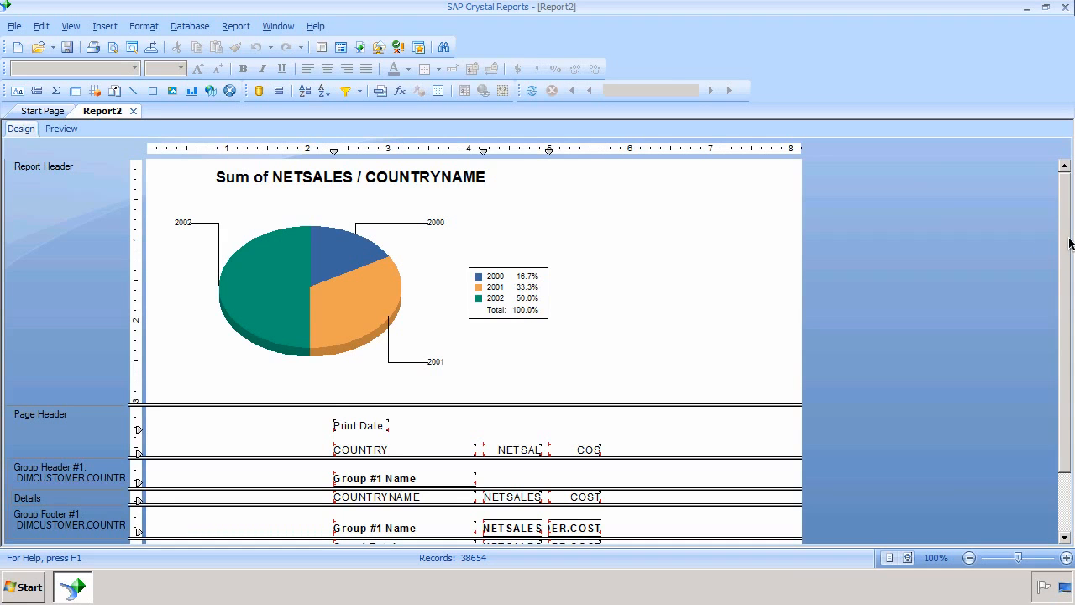
scroll(1008, 307, down, 2)
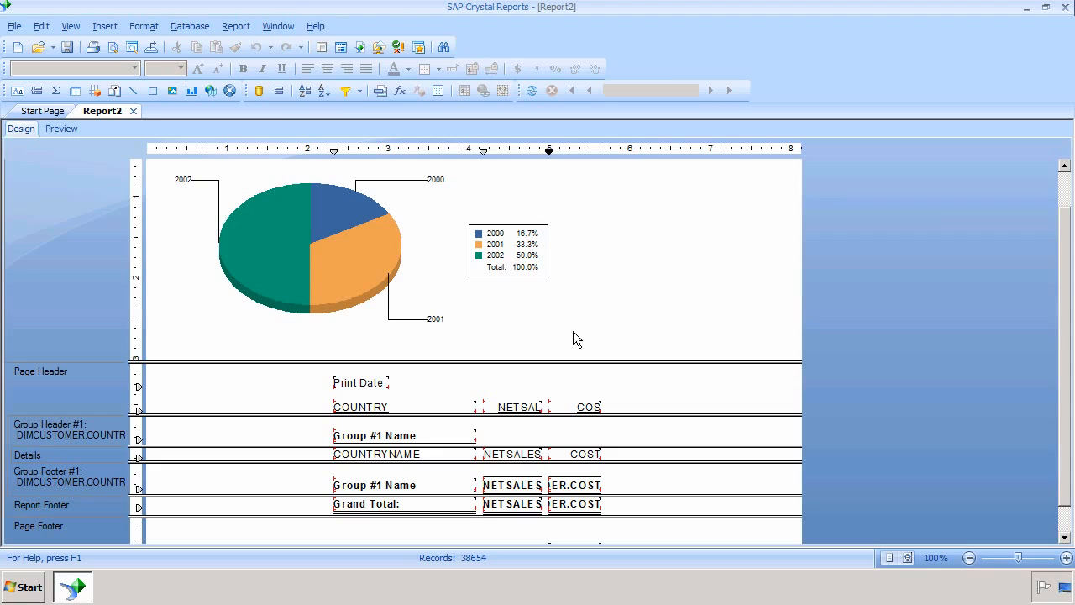
click(548, 151)
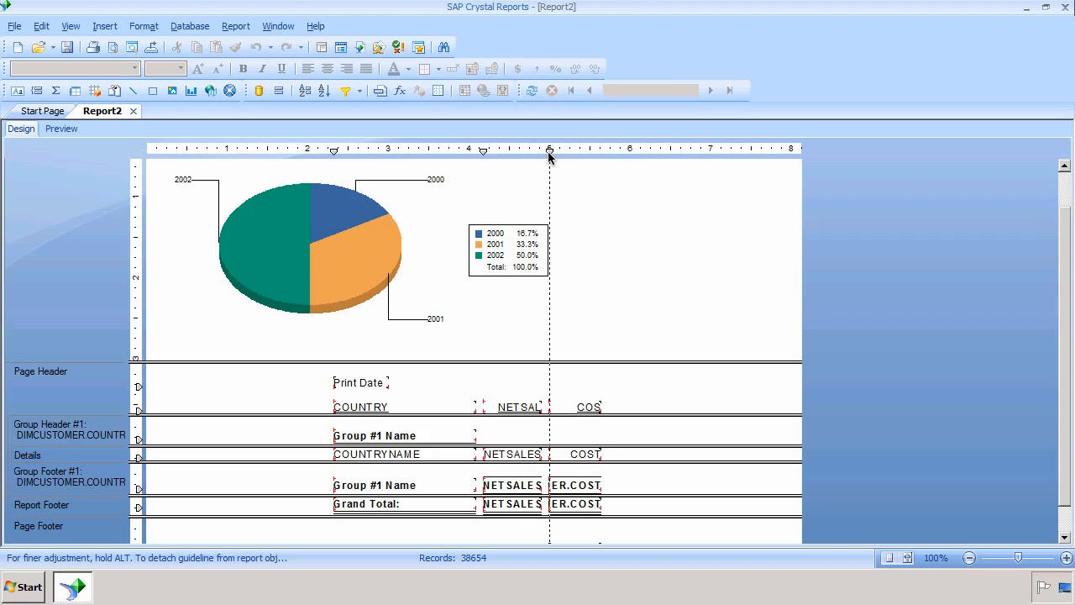
drag(548, 151, 582, 153)
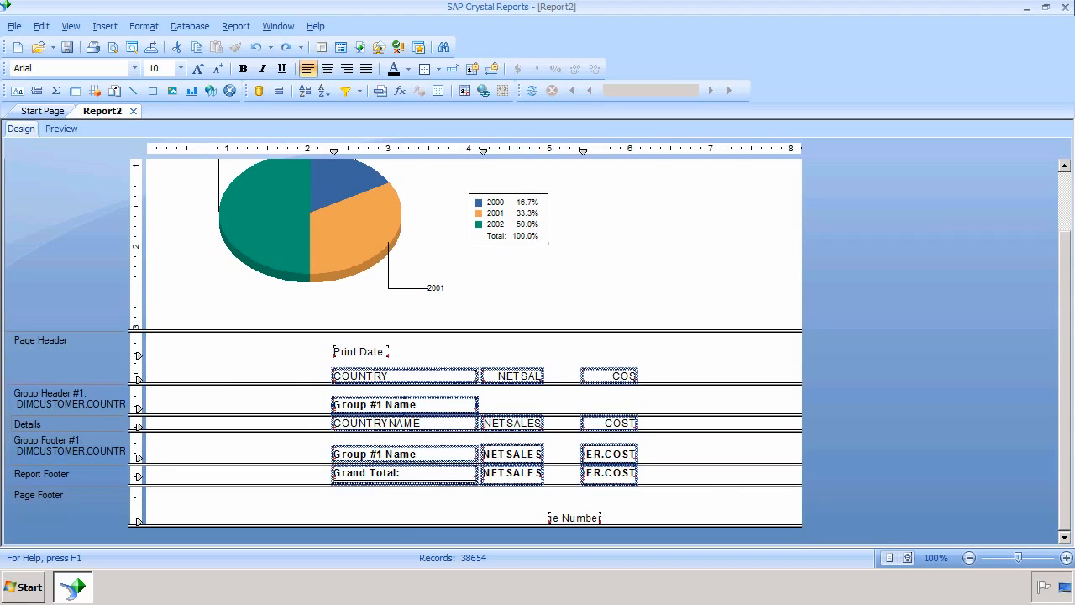
Step: Select all the field rows and make the NETSALES and COST fields the same width
click(565, 472)
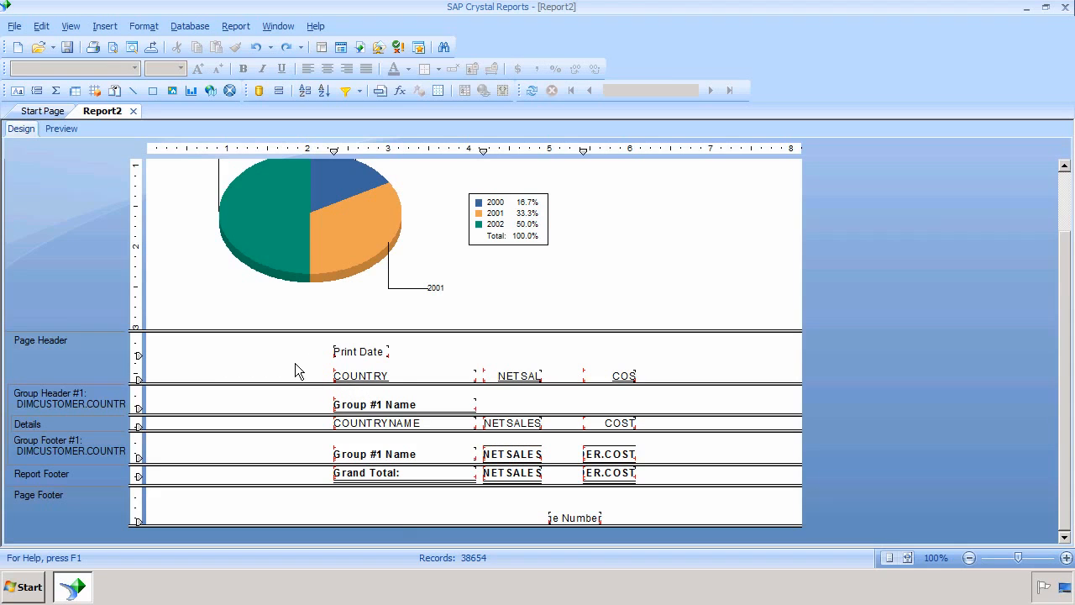
mouse_move(295, 363)
mouse_down()
mouse_move(354, 374)
mouse_move(670, 506)
mouse_up()
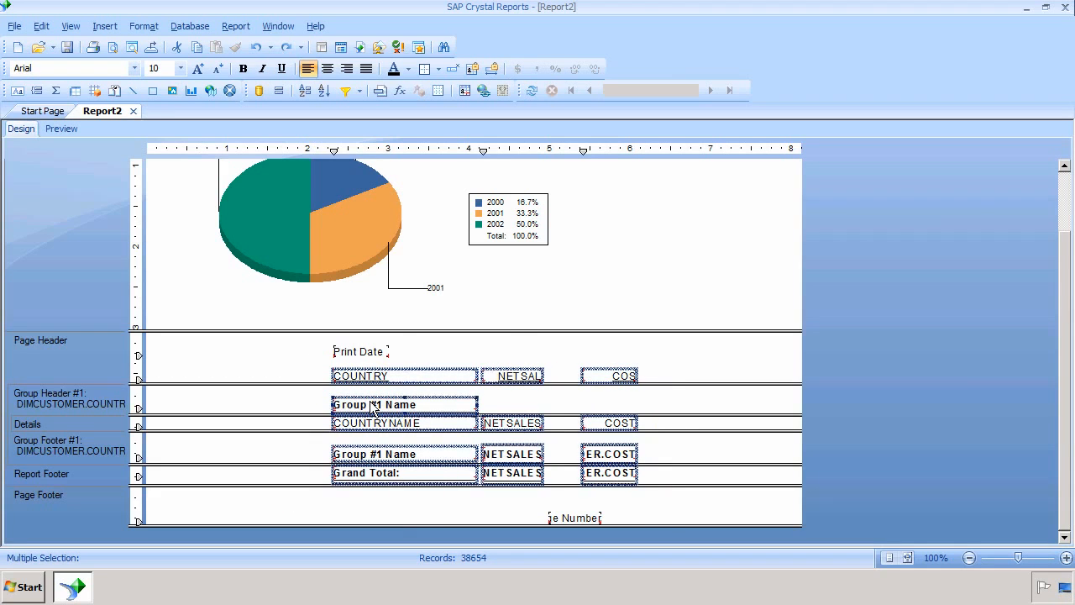
right_click(371, 401)
mouse_move(438, 348)
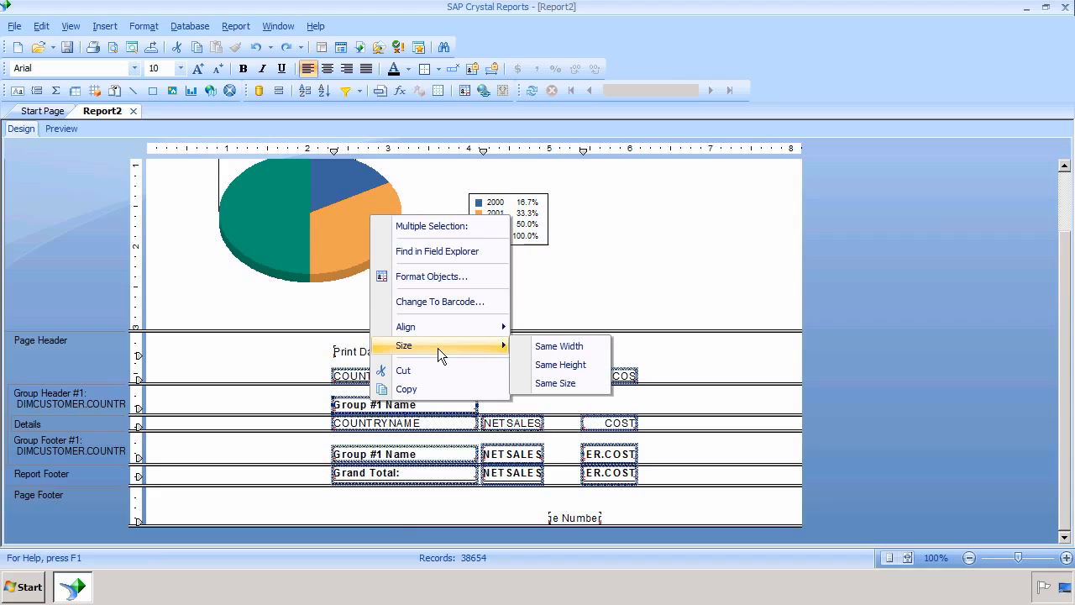
click(544, 346)
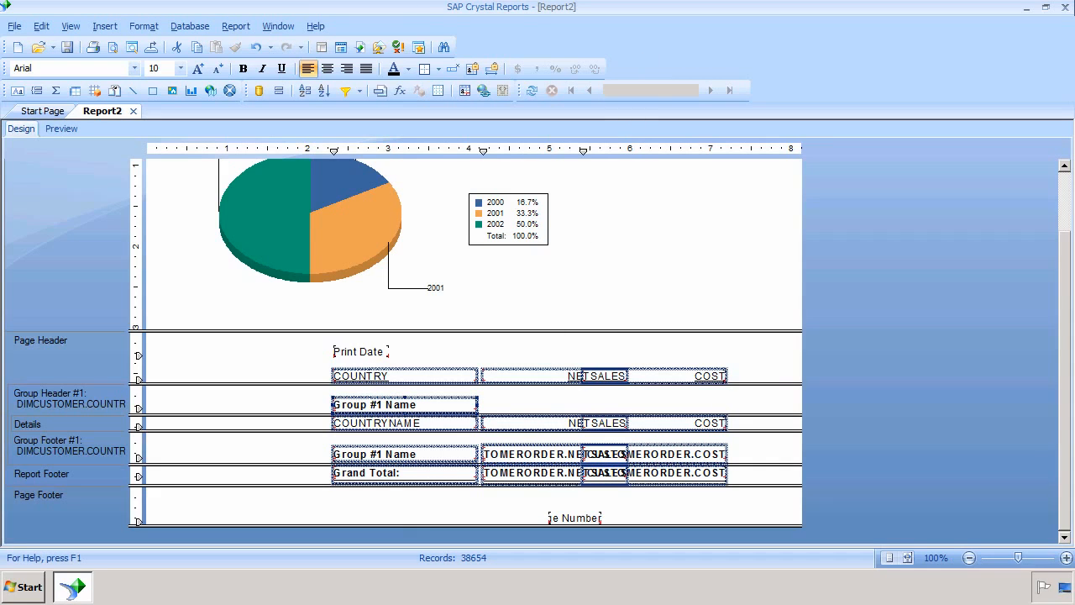
Step: Hide Group Header #1 and Details with Hide (Drill-Down OK), then preview the summarized country rows
right_click(74, 407)
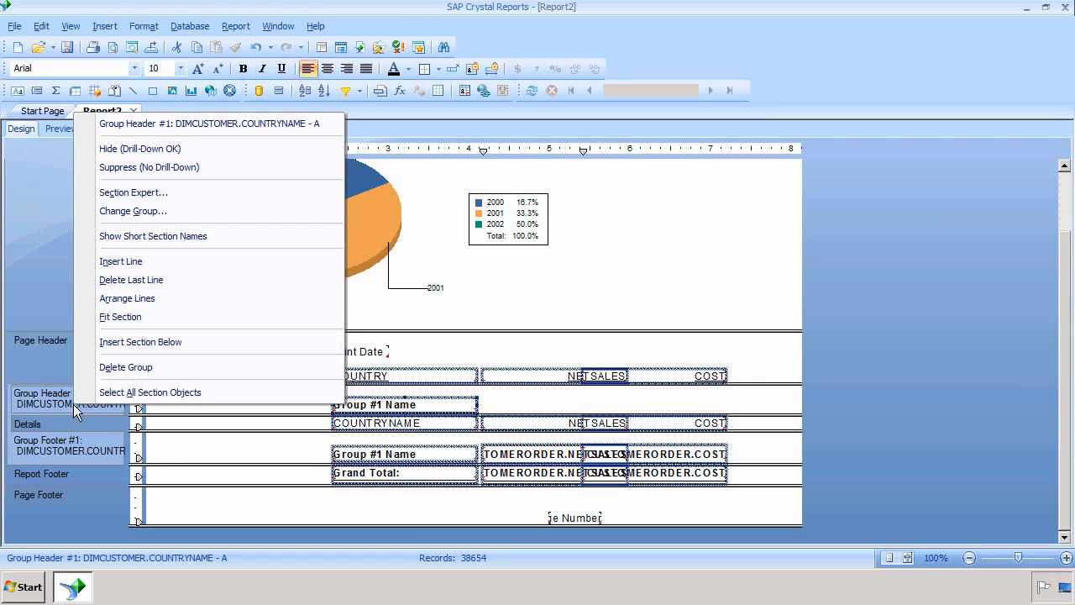
click(167, 148)
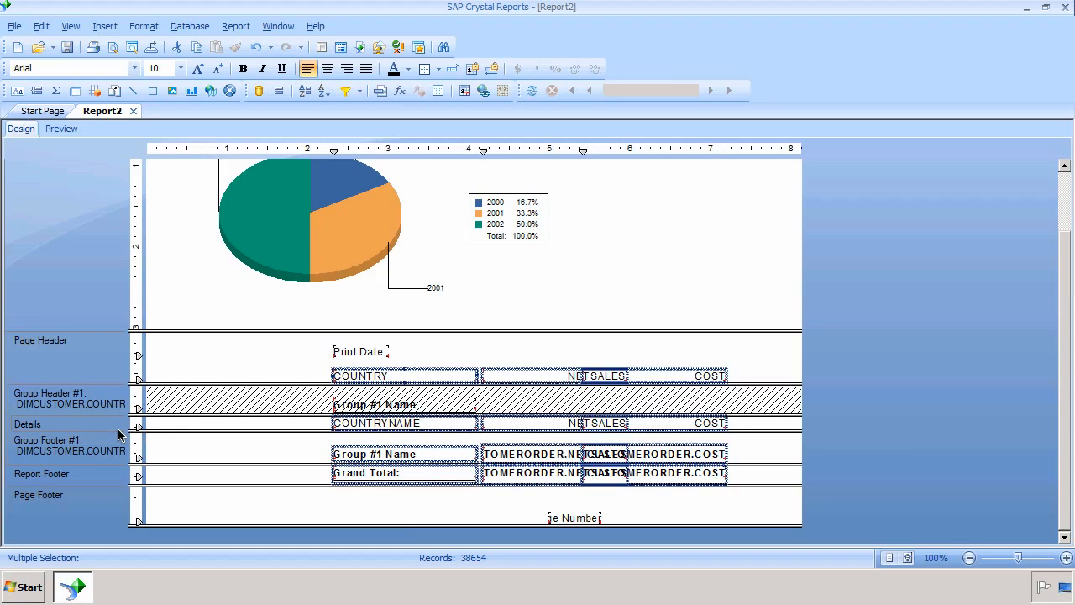
right_click(58, 428)
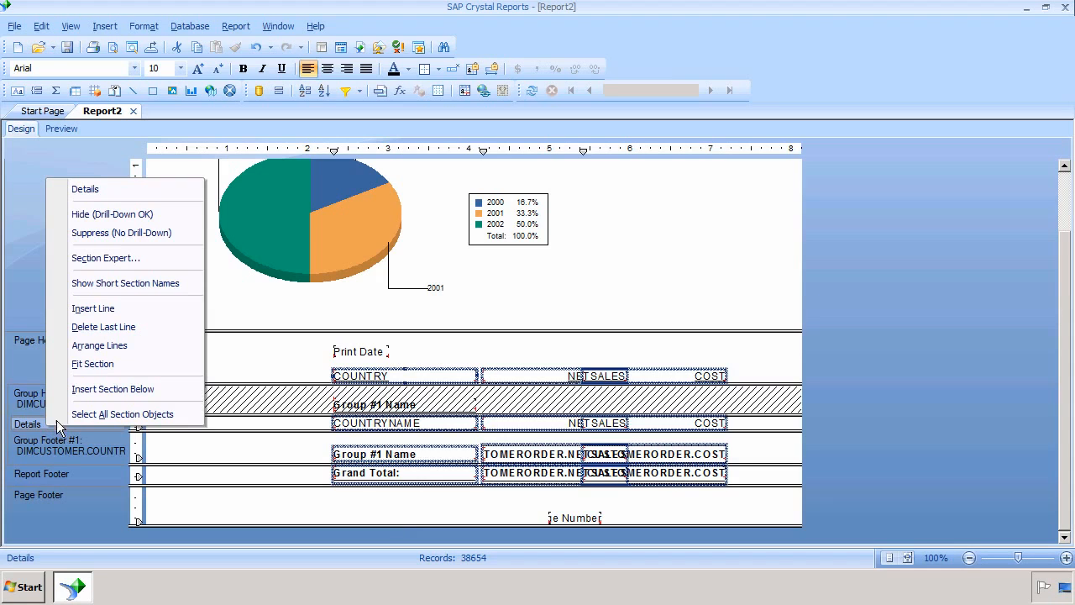
click(112, 214)
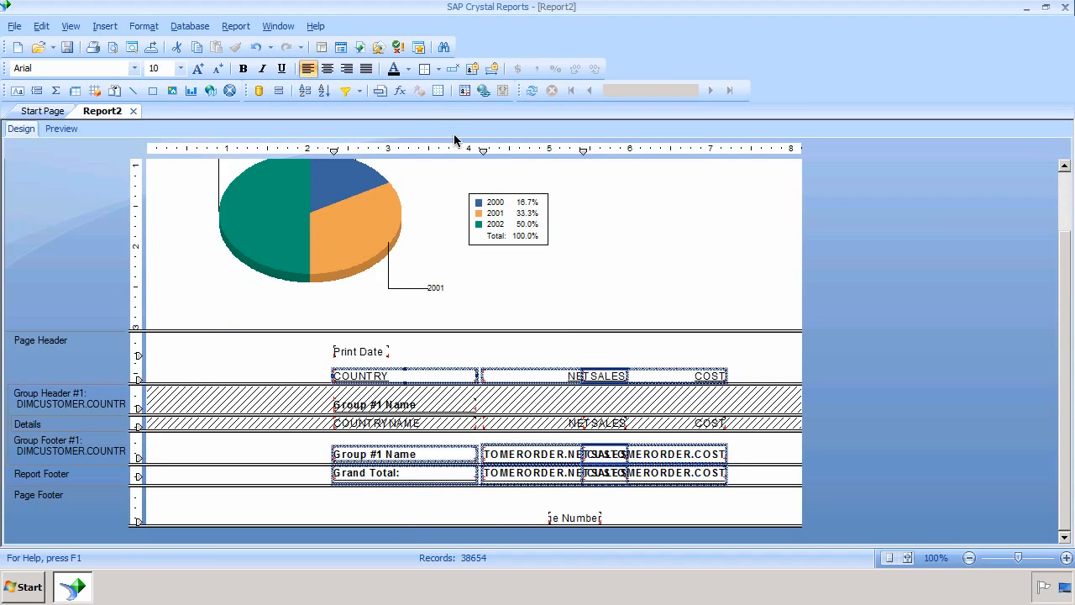
click(60, 128)
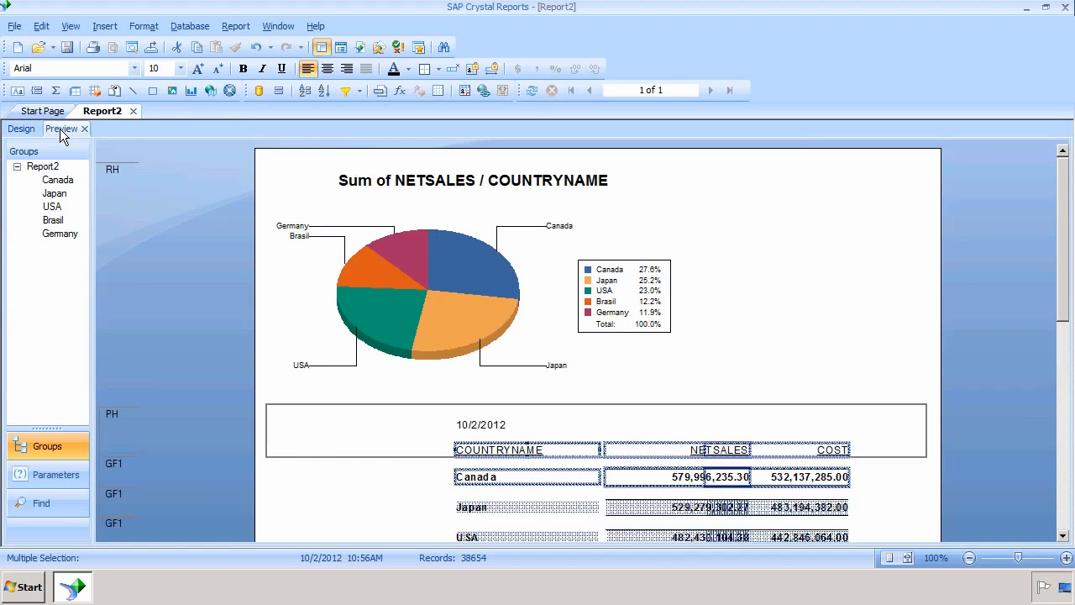
Step: Deselect the report fields and bring up the Database menu
click(852, 348)
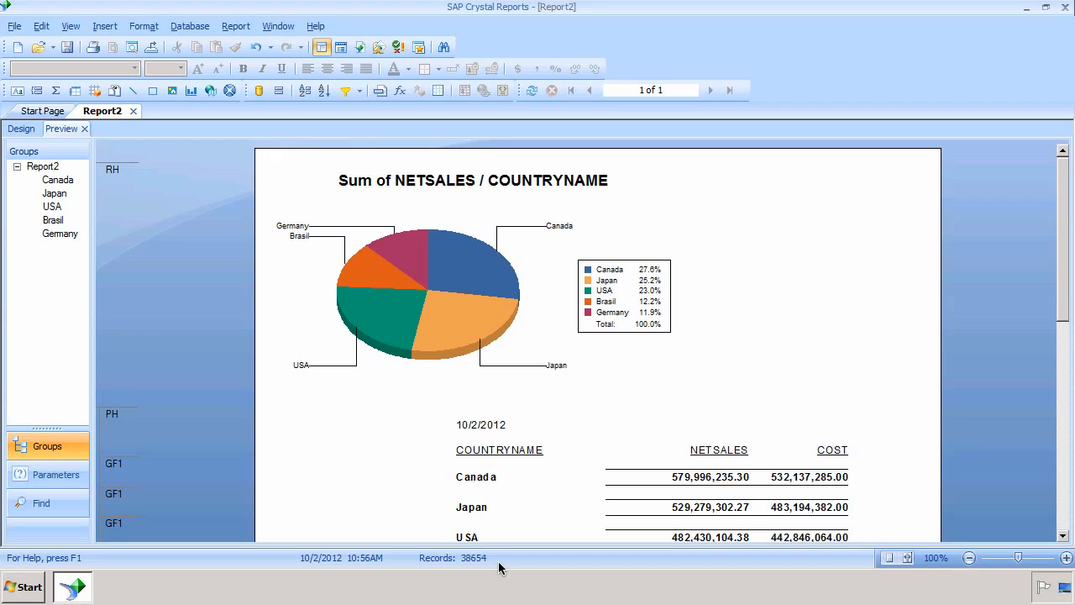
click(187, 27)
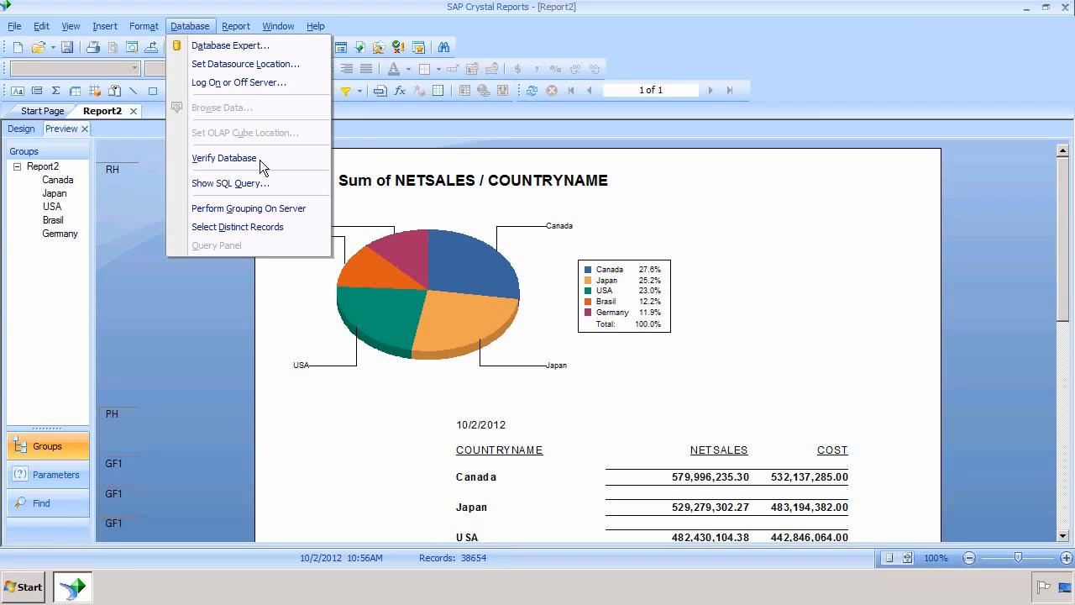
Step: Enable Perform Grouping On Server and confirm the SQL query's GROUP BY and ORDER BY on COUNTRYNAME
click(243, 216)
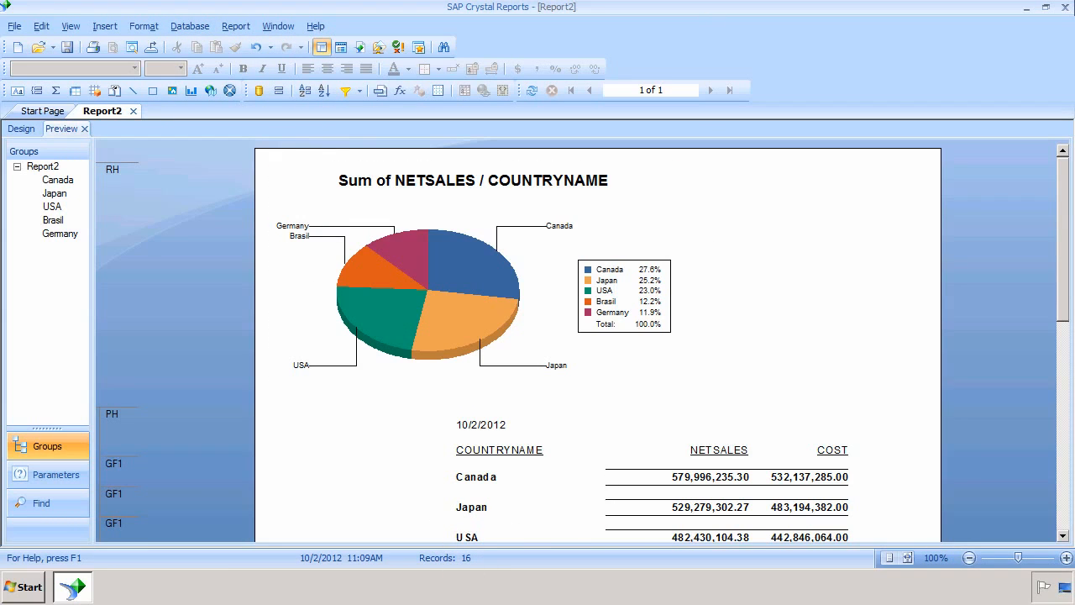
click(186, 28)
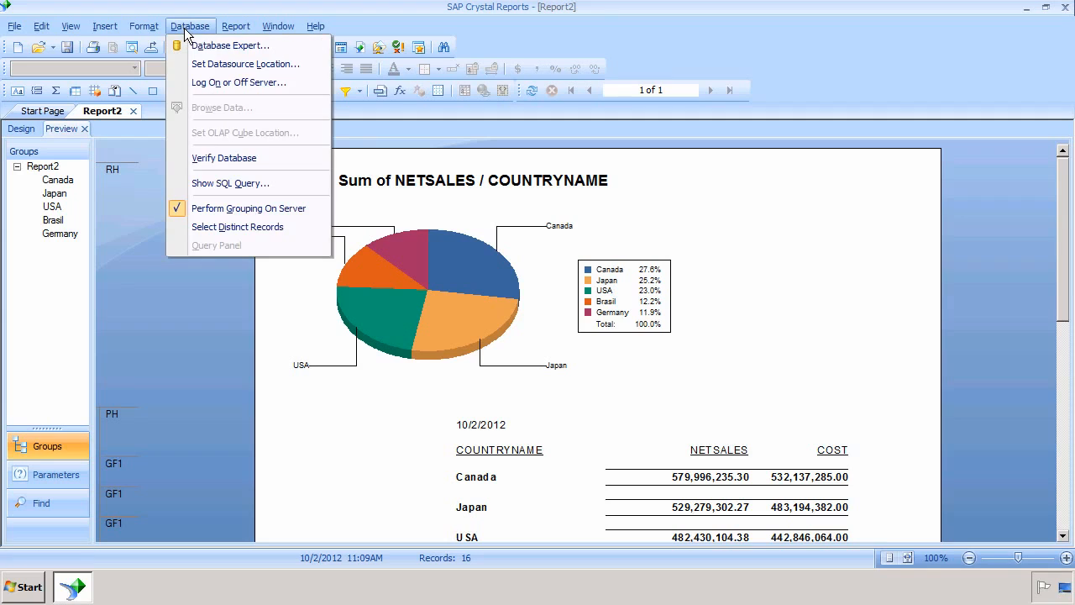
click(227, 183)
click(246, 173)
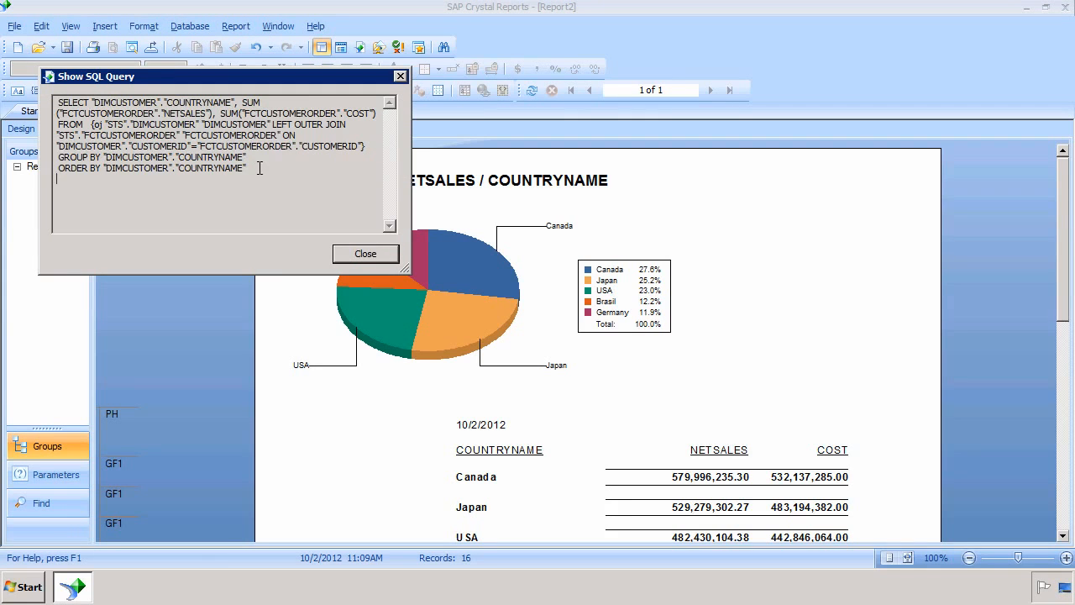
drag(246, 168, 57, 157)
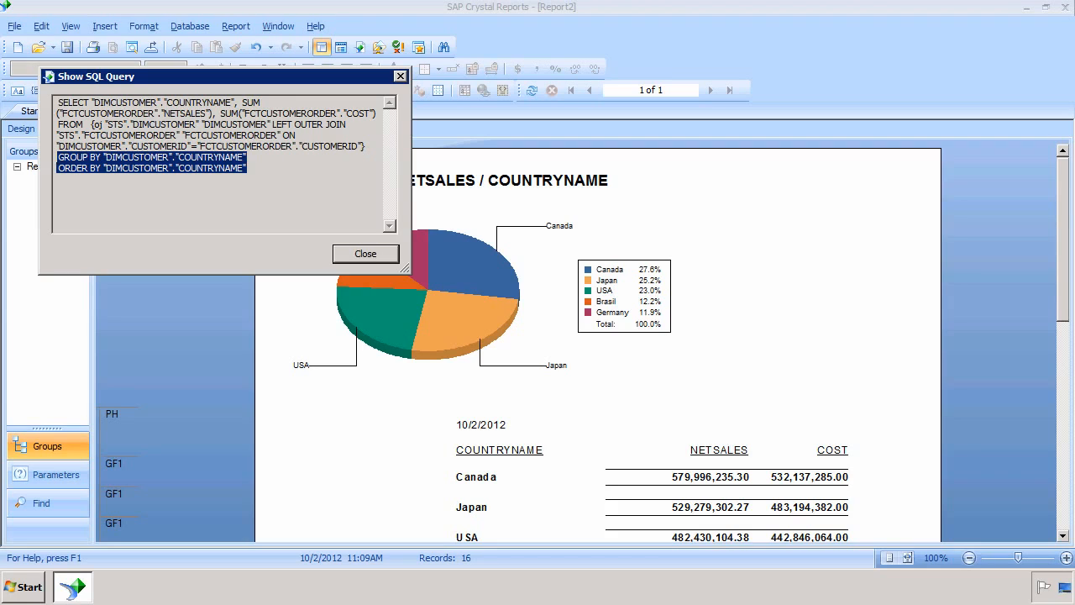
click(364, 260)
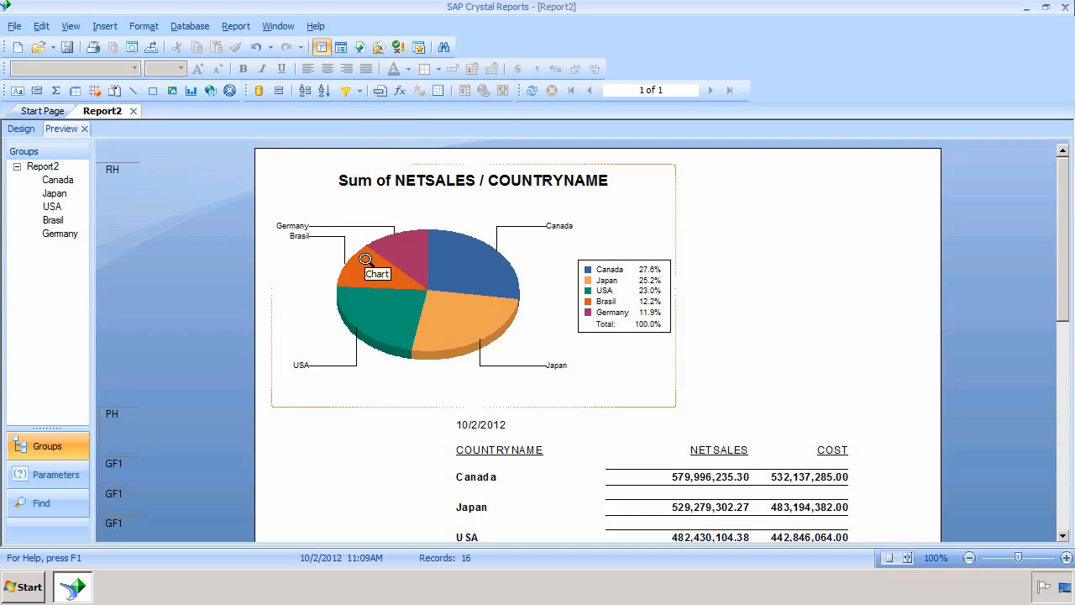